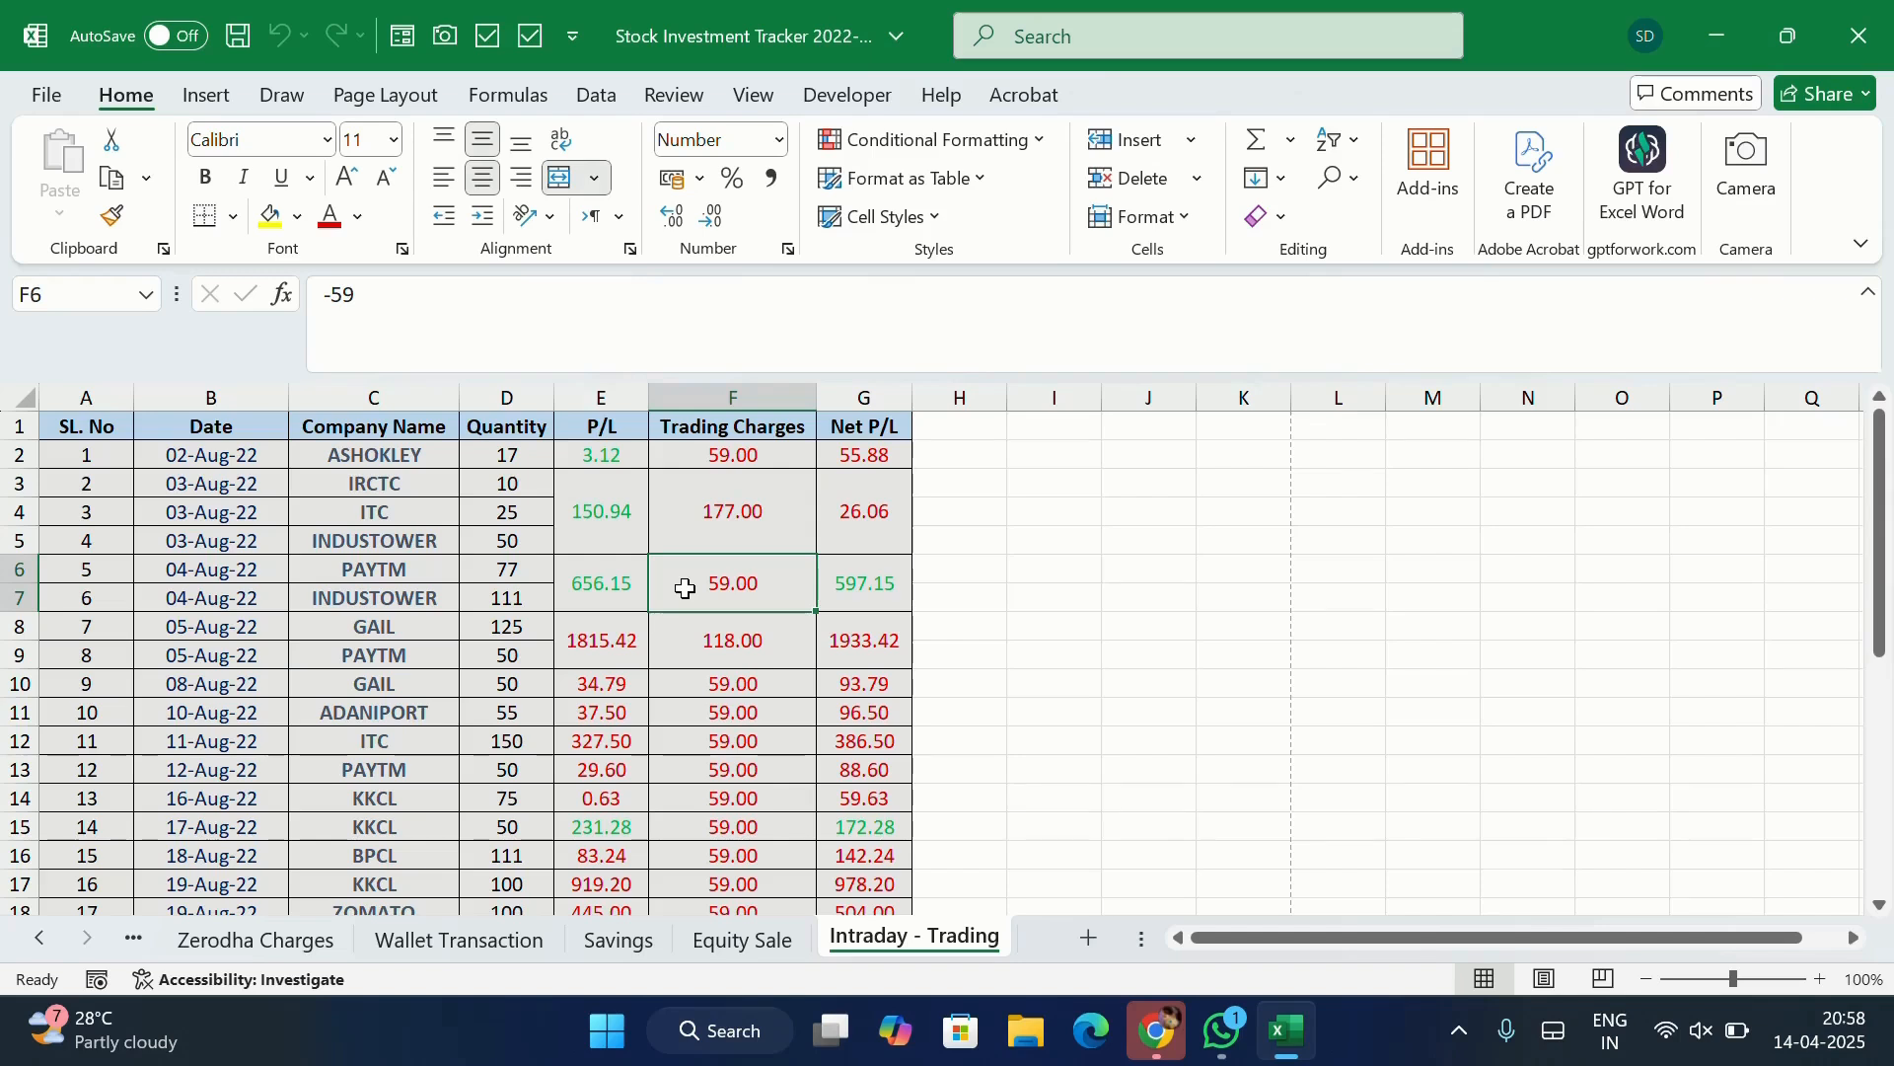
Step: Save the Intraday - Trading sheet as a PDF named Stock Investment Tracker 2022-2024 in the Downloads folder
{"action": "left_click", "coordinate": [506, 655]}
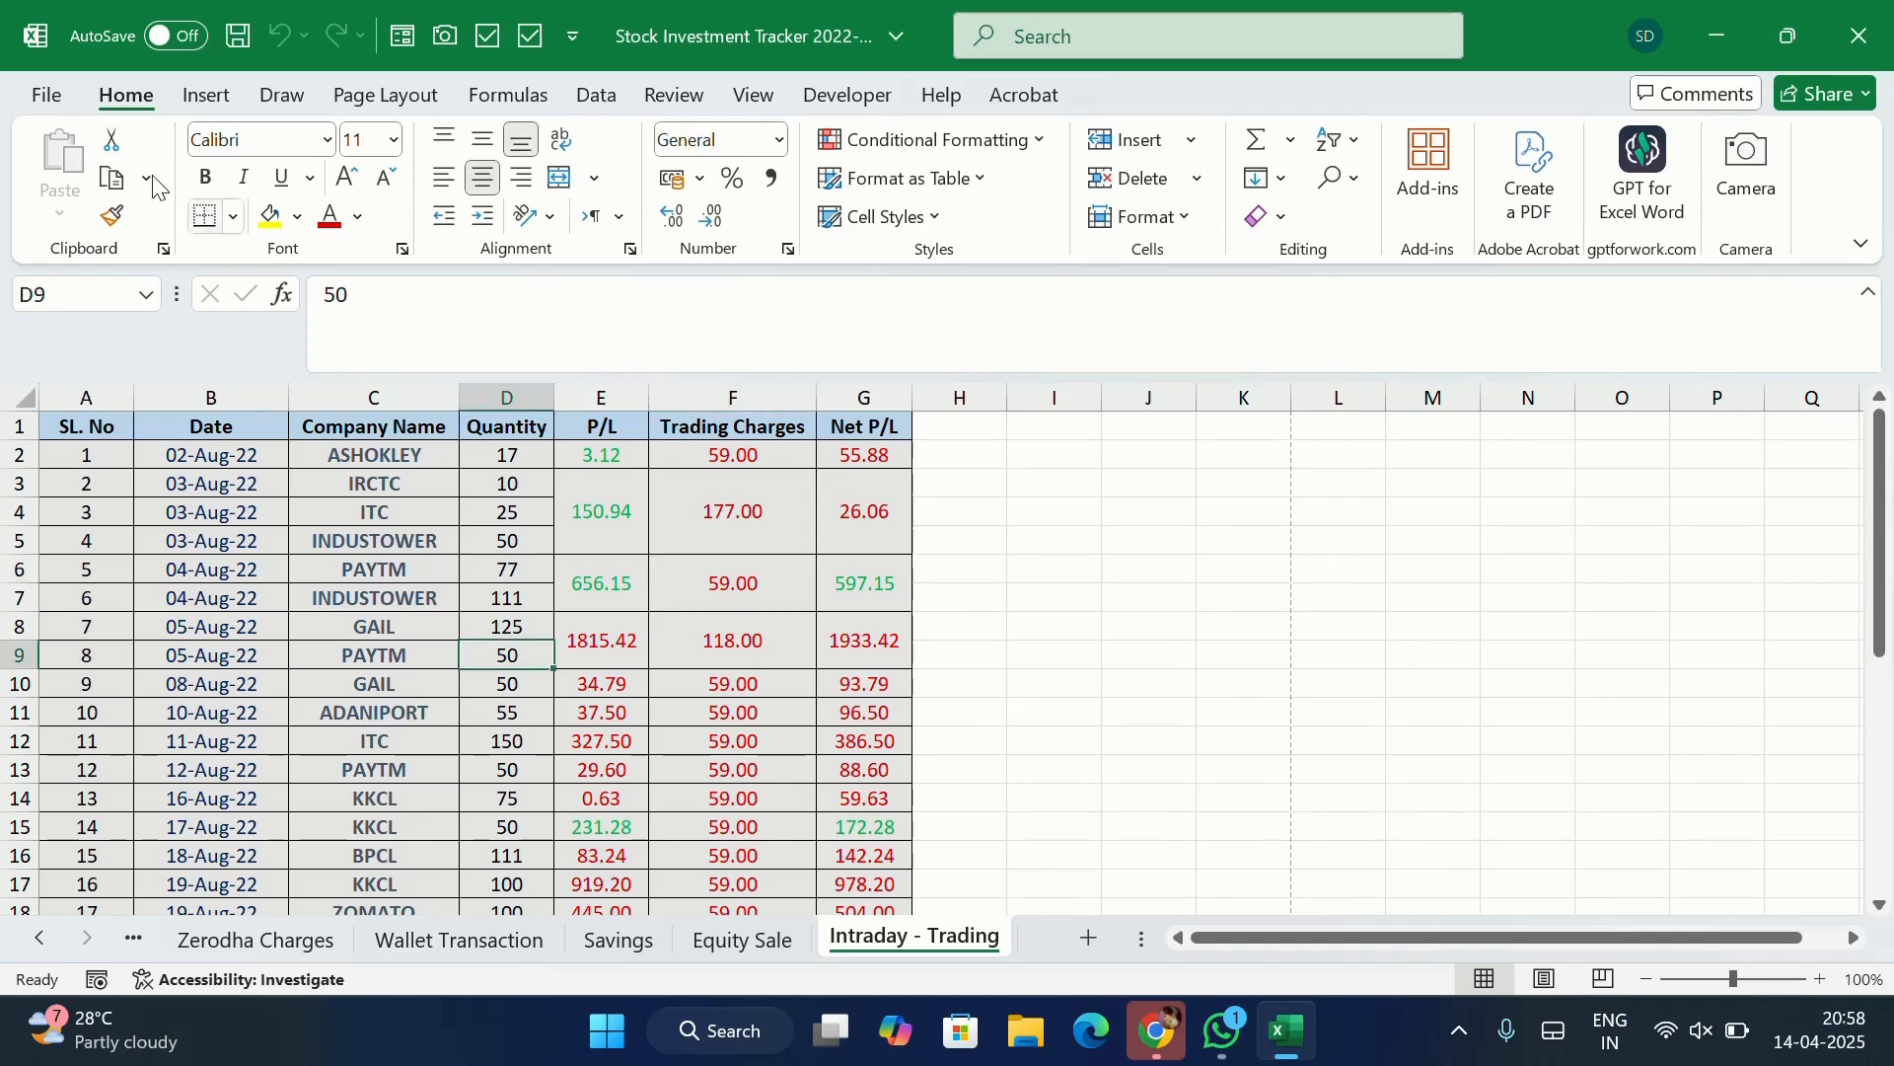
{"action": "left_click", "coordinate": [46, 96]}
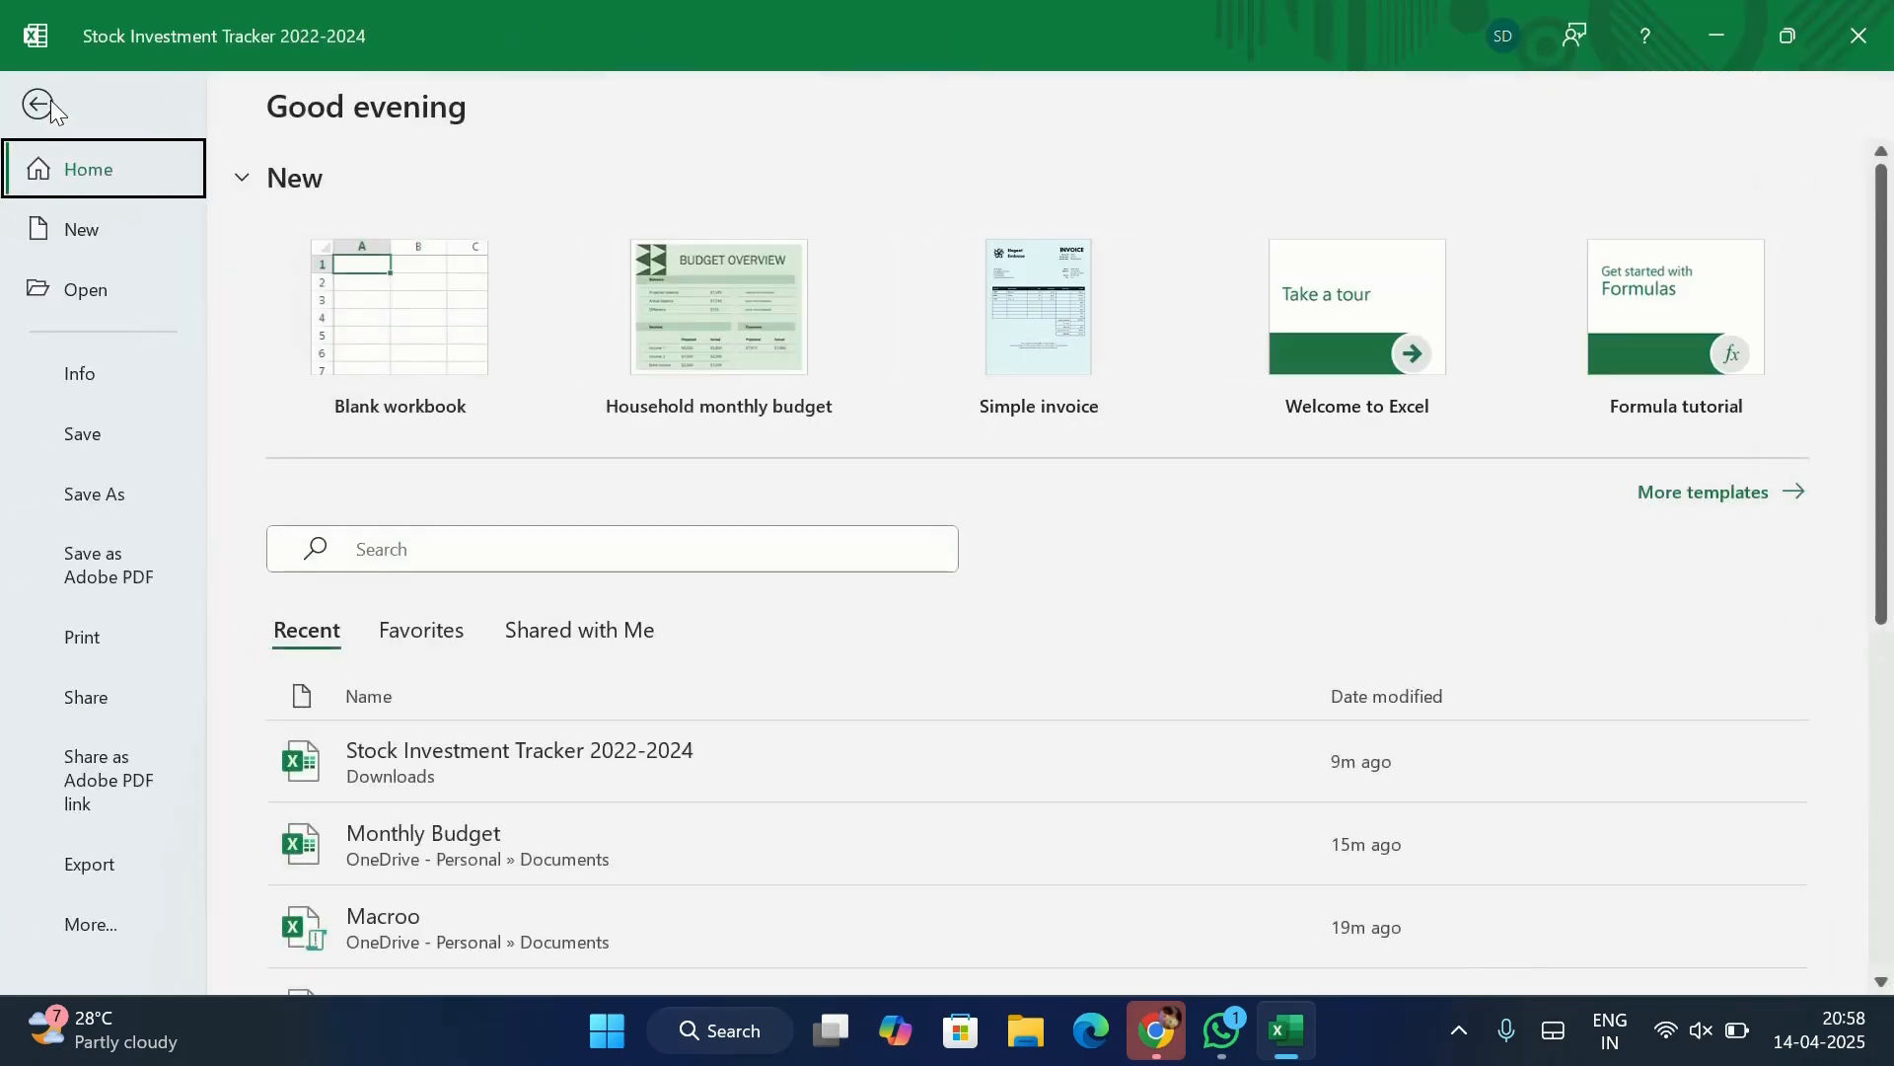
{"action": "left_click", "coordinate": [99, 498]}
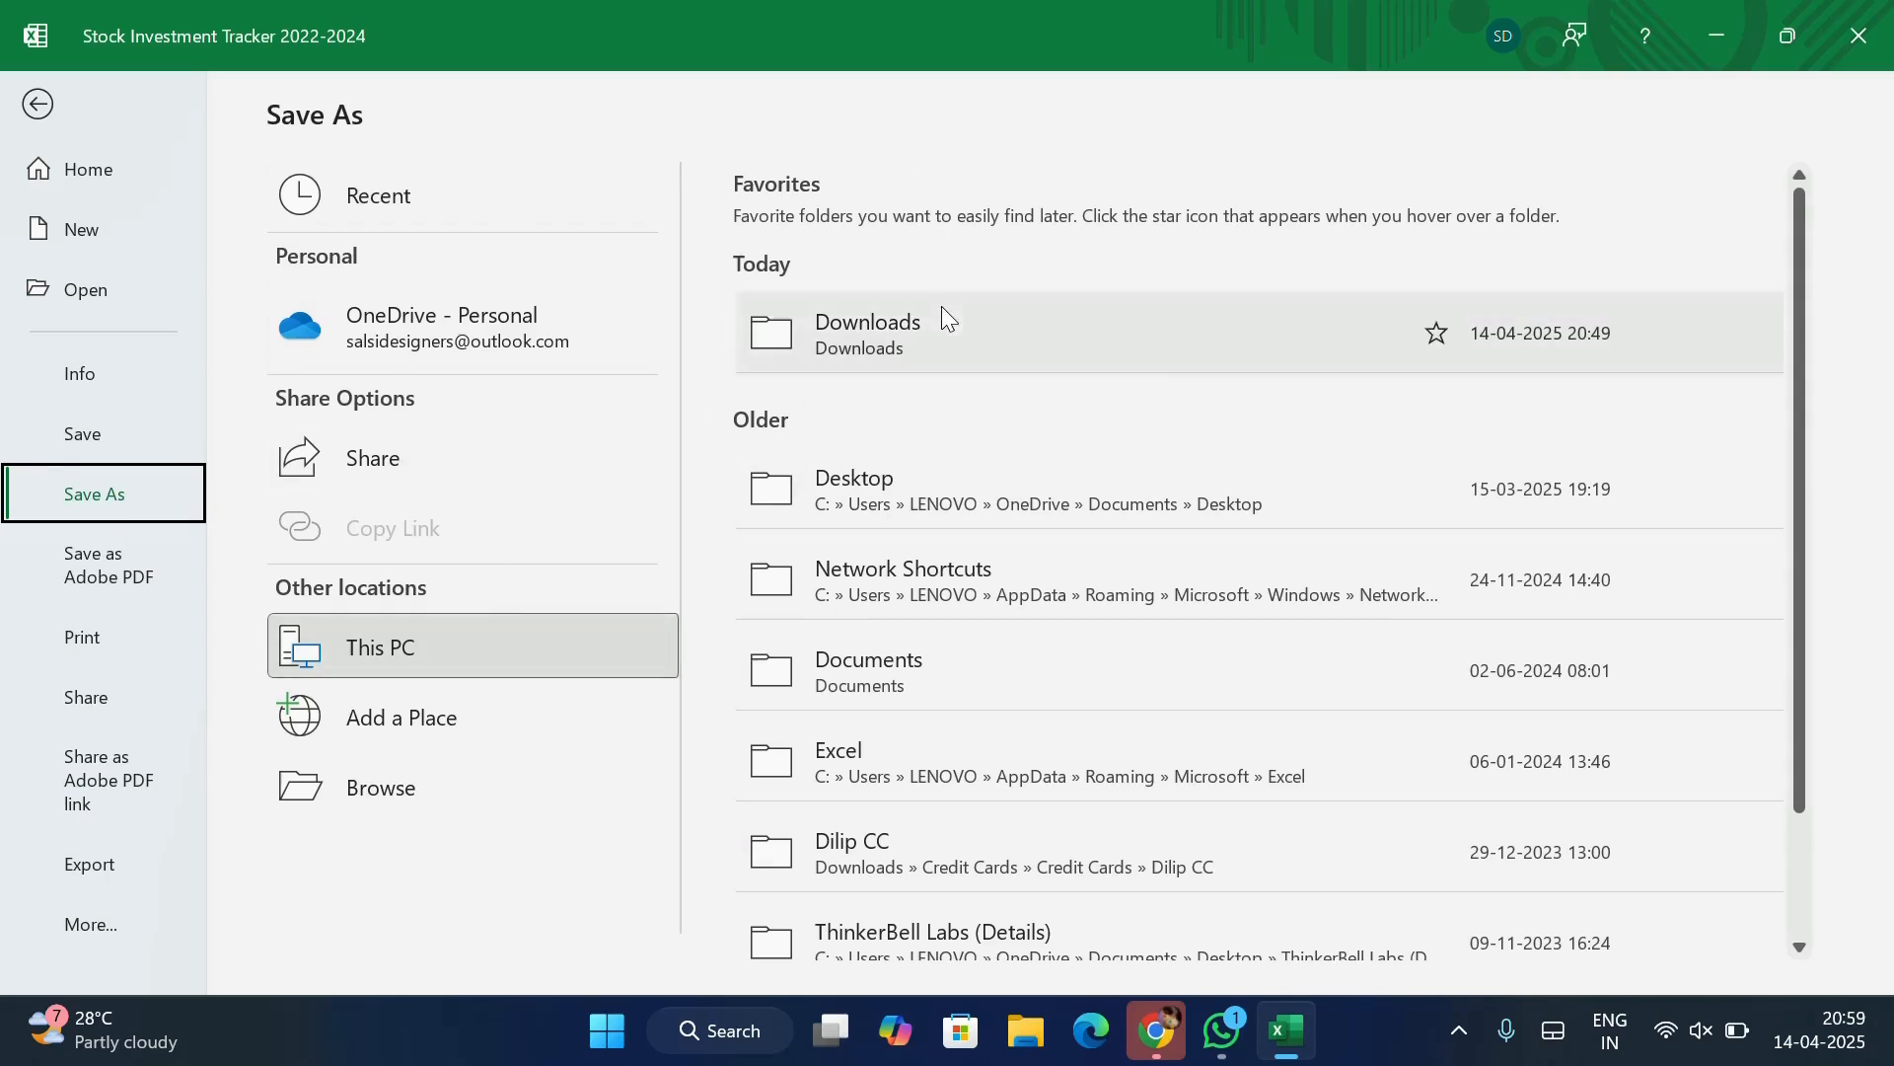
{"action": "left_click", "coordinate": [921, 333]}
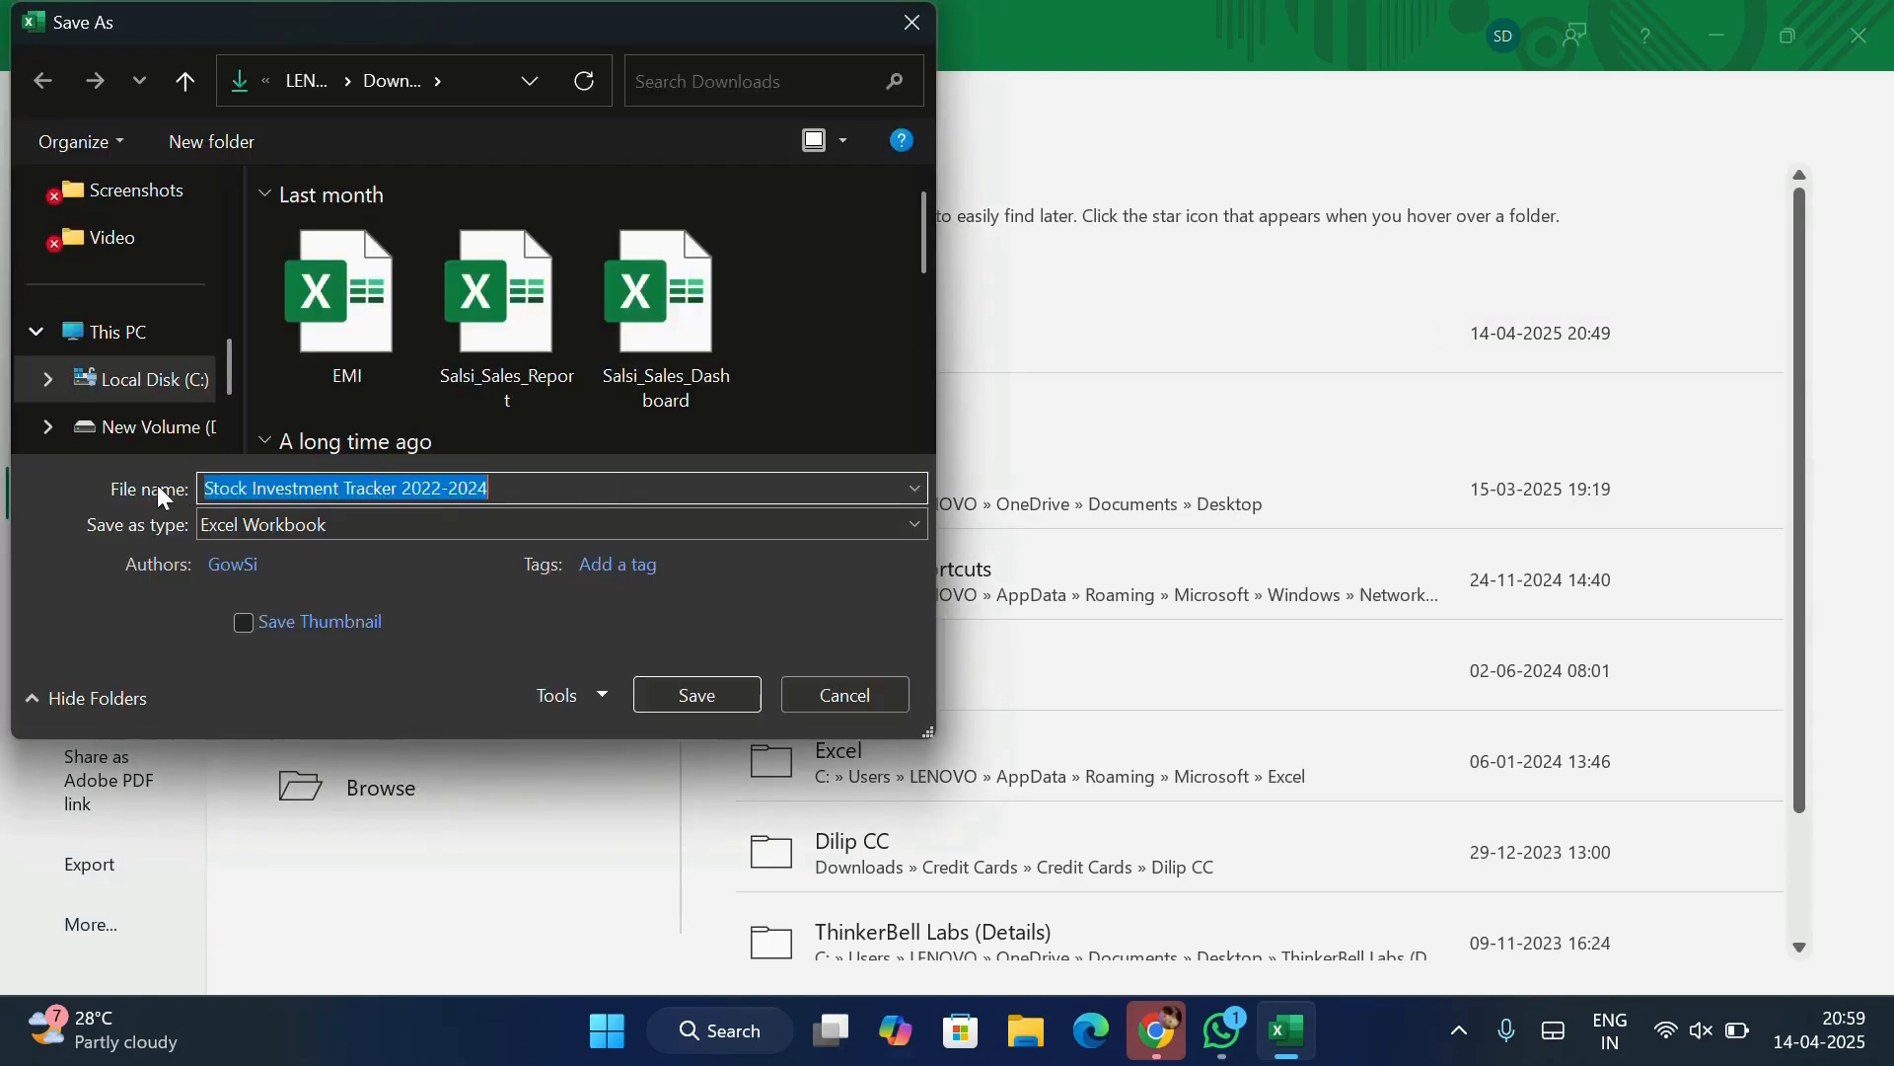
{"action": "left_click", "coordinate": [576, 484]}
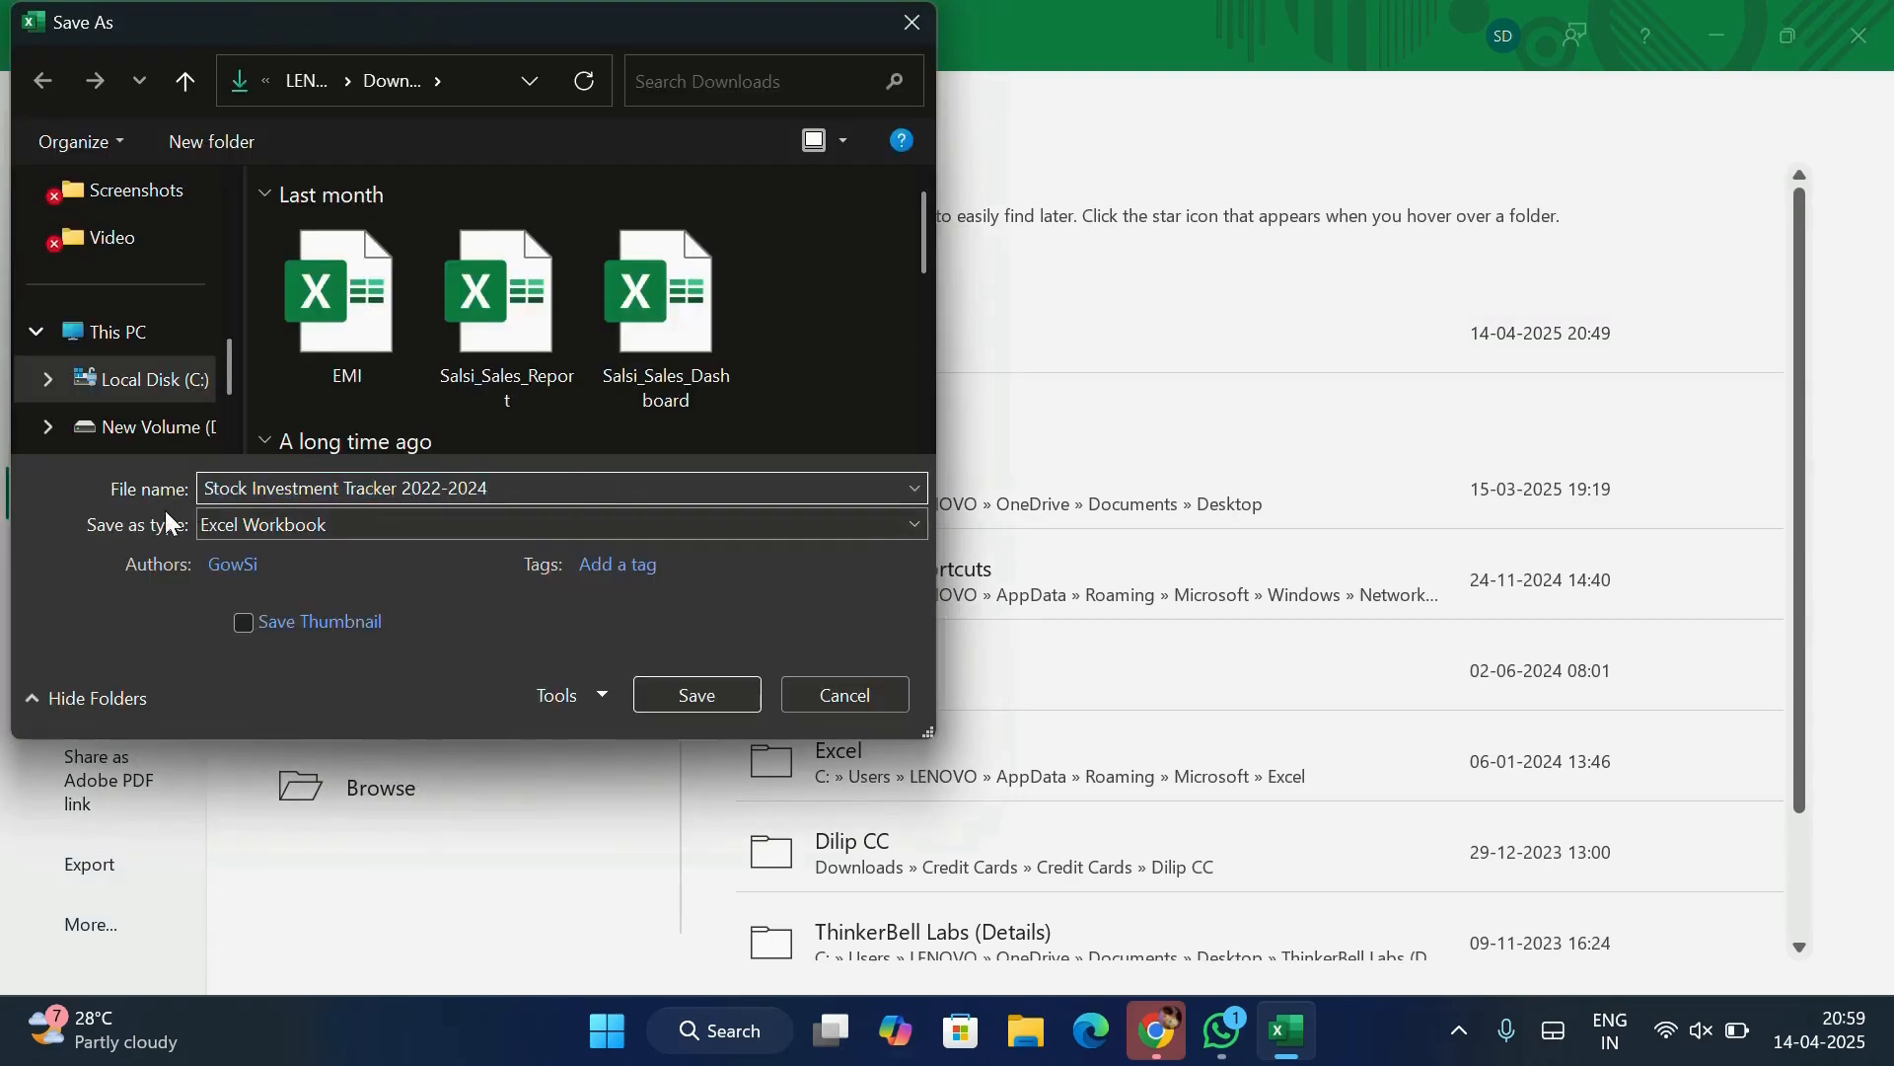
{"action": "left_click", "coordinate": [347, 549]}
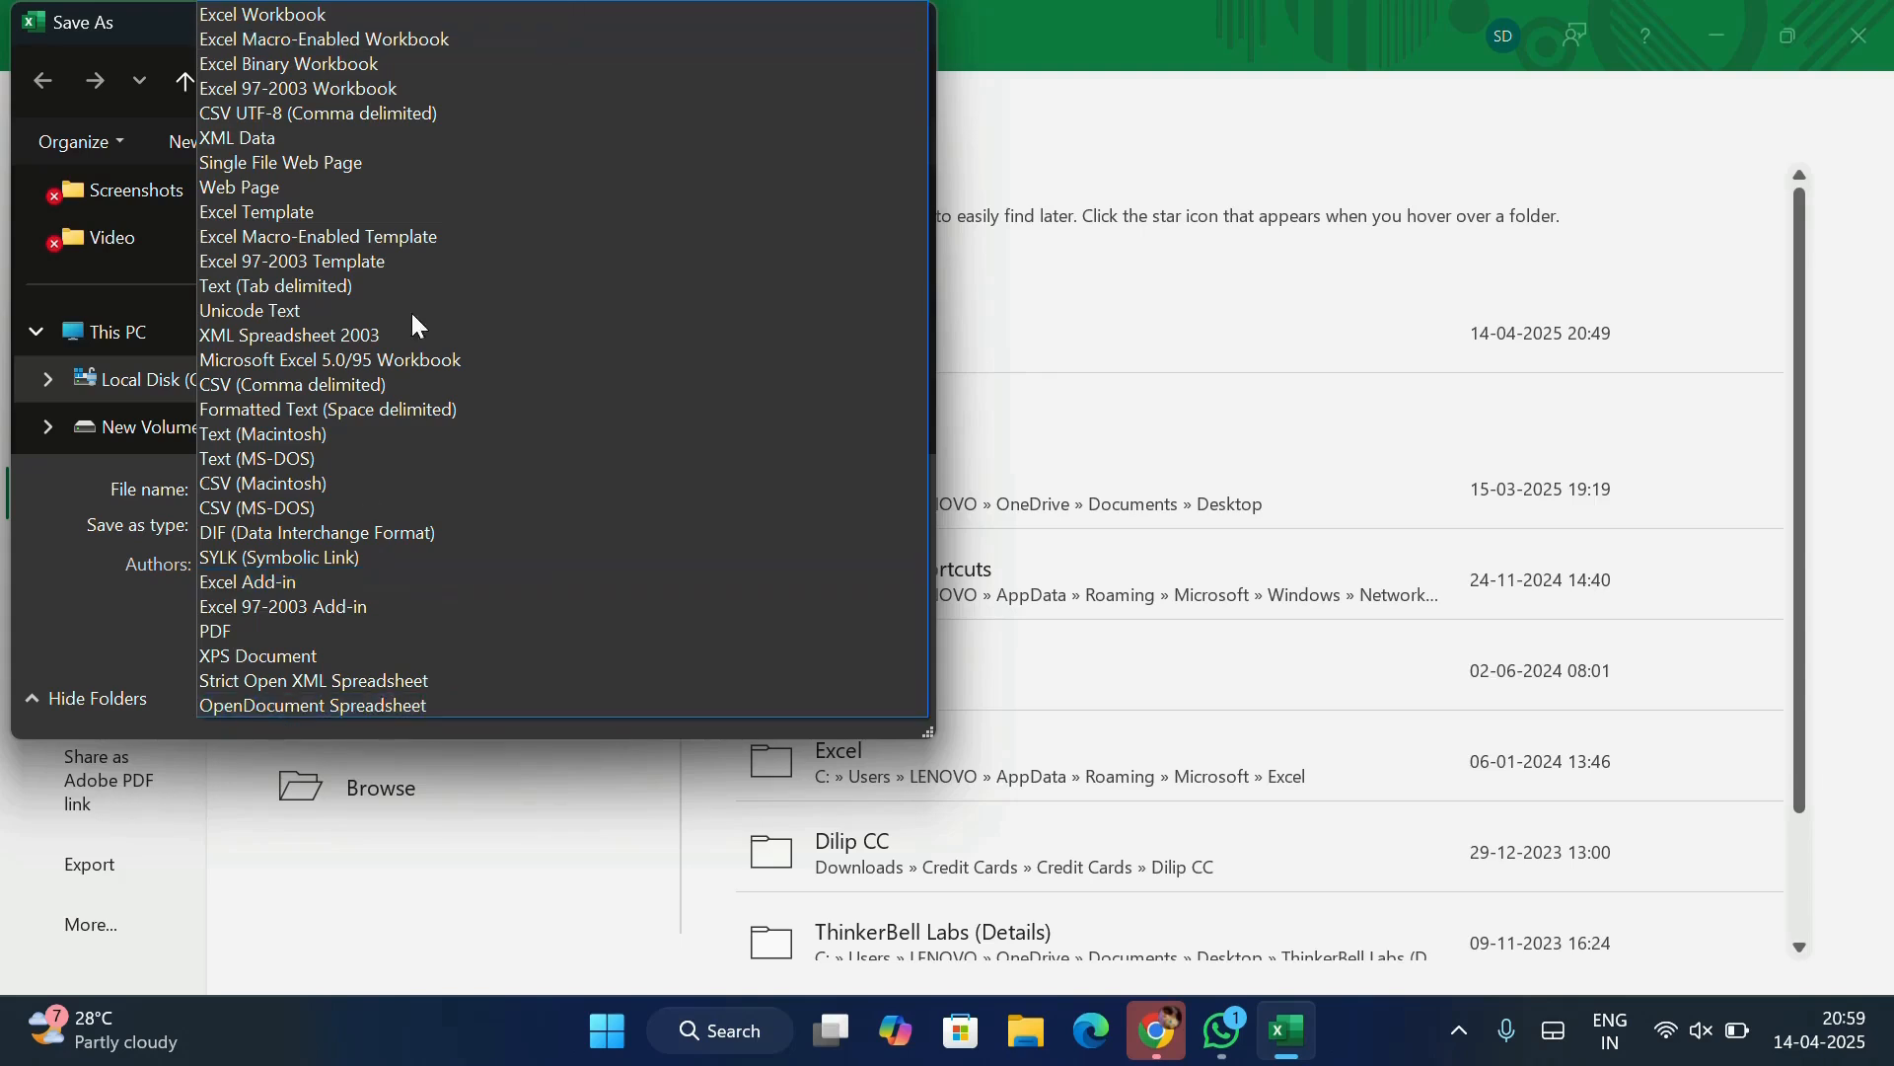
{"action": "left_click", "coordinate": [293, 631]}
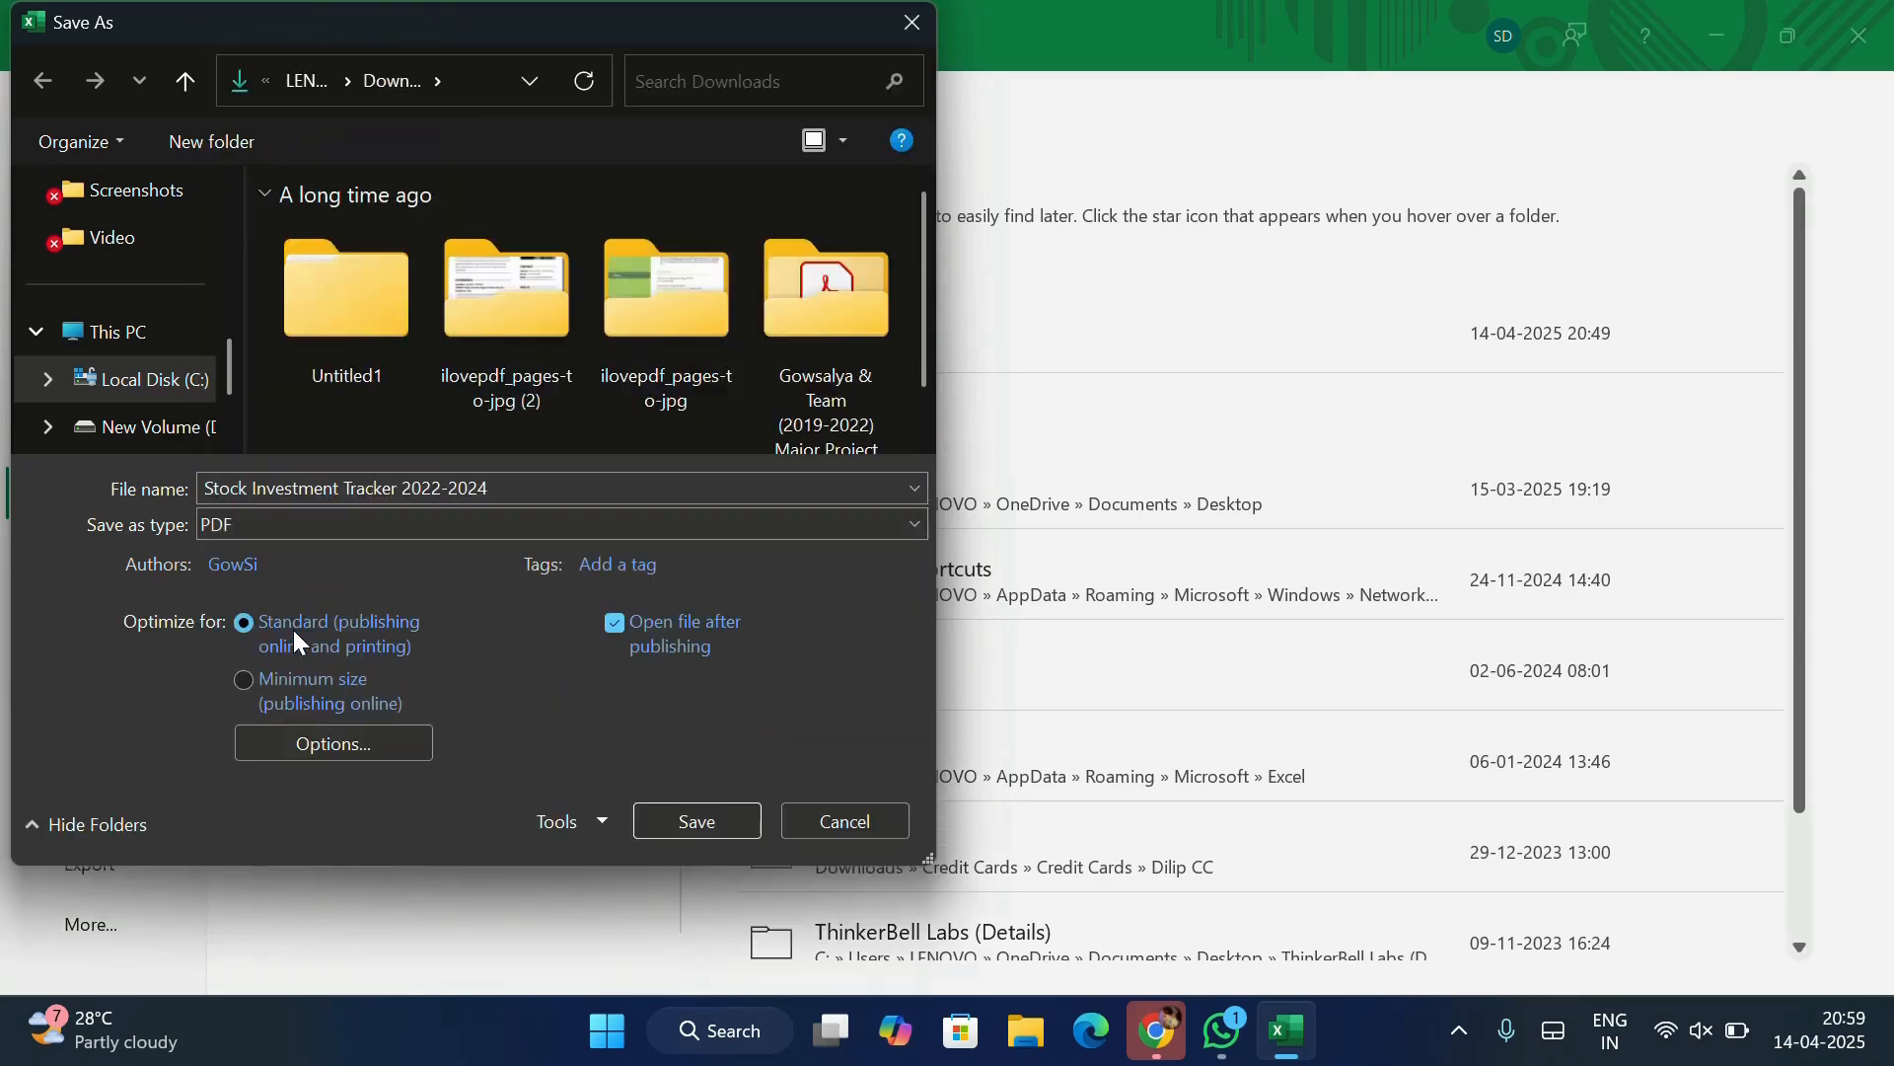
{"action": "left_click", "coordinate": [696, 821]}
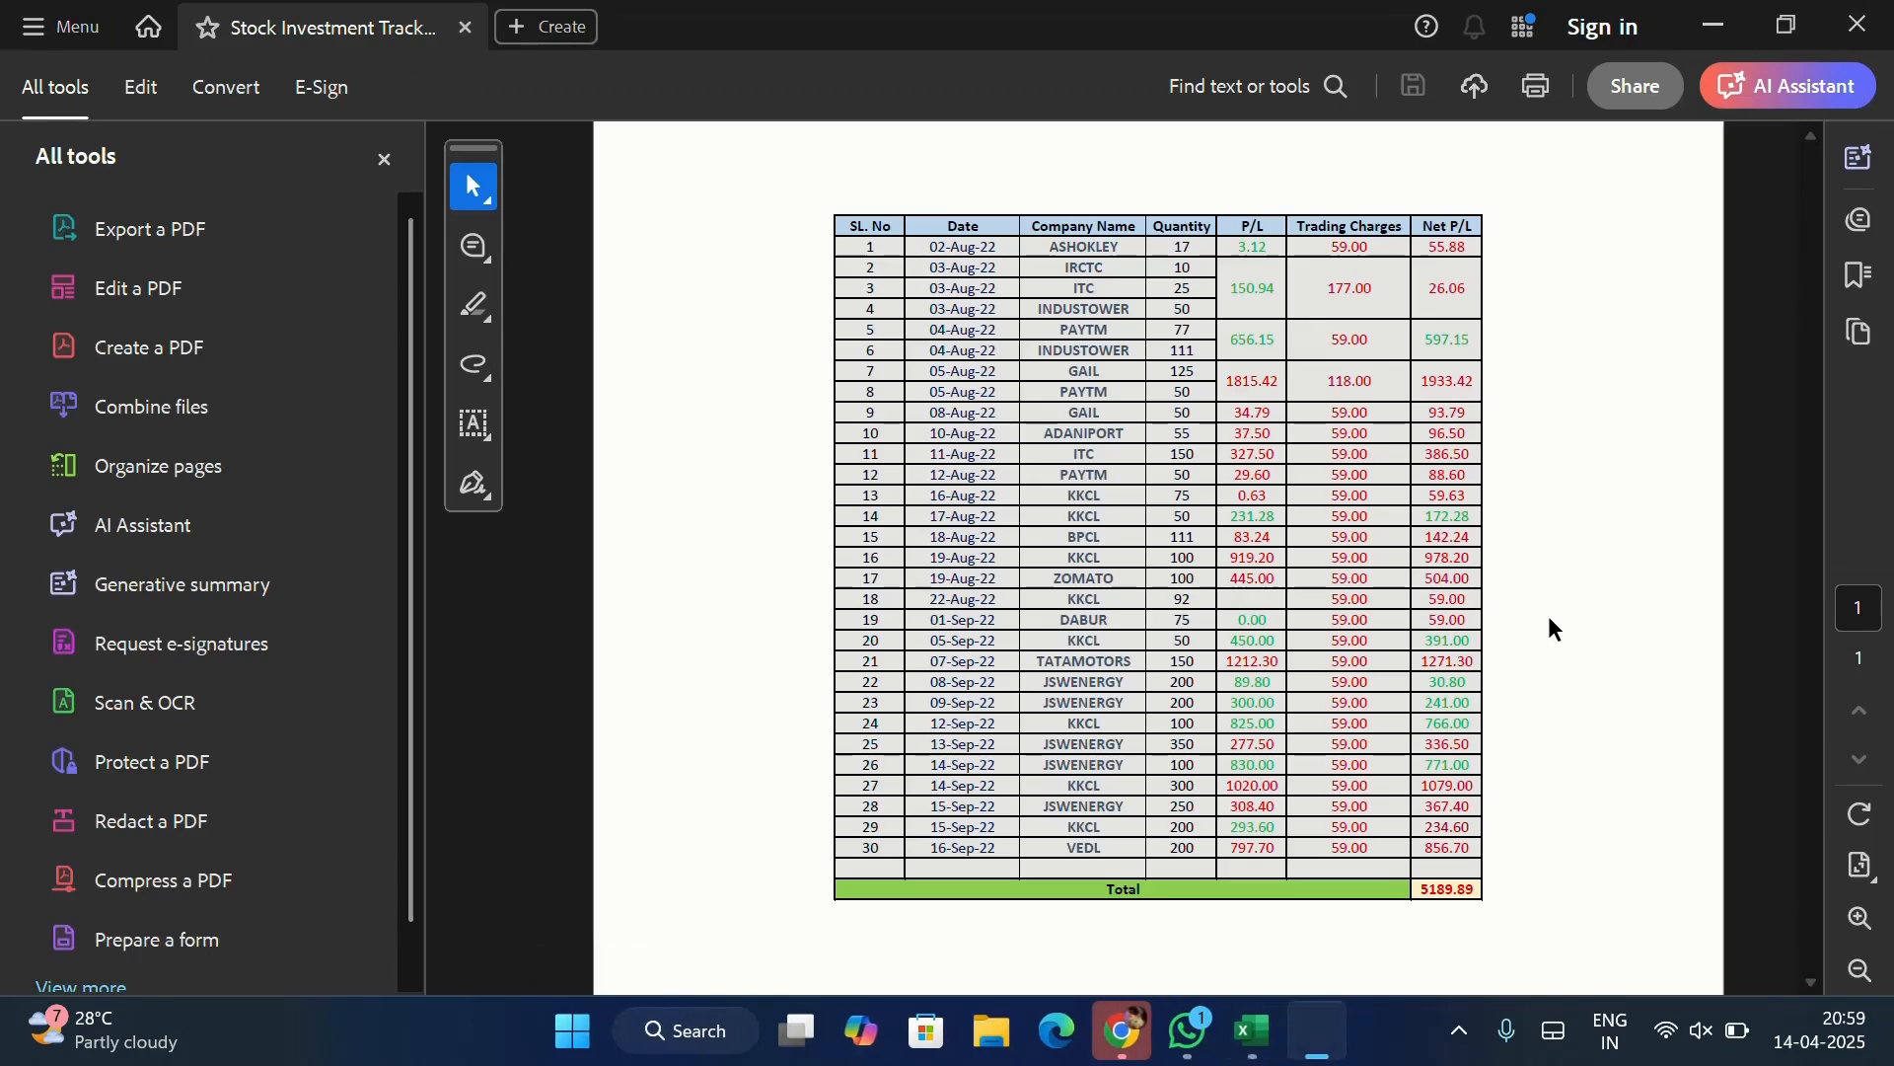
Step: Check how the trading table is laid out on the exported PDF page, and close the PDF
{"action": "scroll", "coordinate": [1549, 618], "scroll_direction": "down", "scroll_amount": 5}
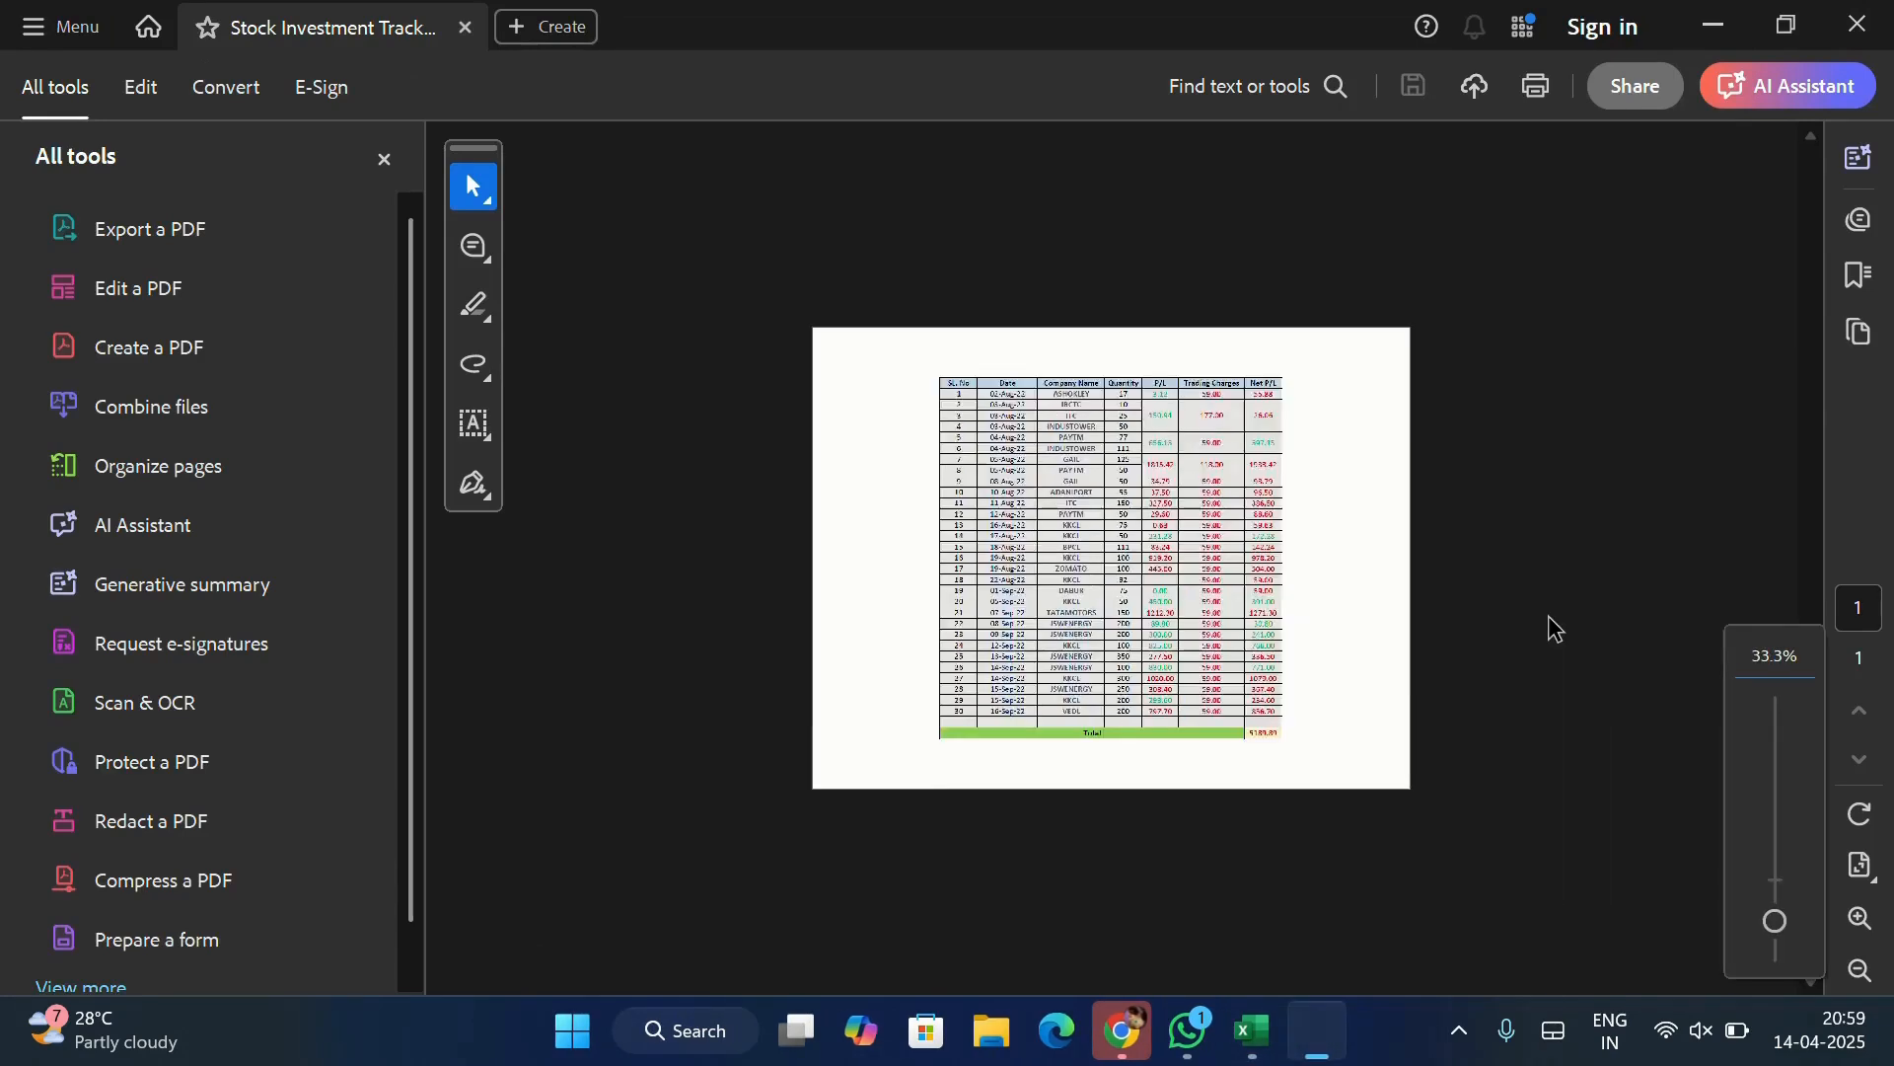
{"action": "scroll", "coordinate": [1548, 618], "scroll_direction": "down", "scroll_amount": 3}
{"action": "scroll", "coordinate": [1105, 593], "scroll_direction": "up", "scroll_amount": 4}
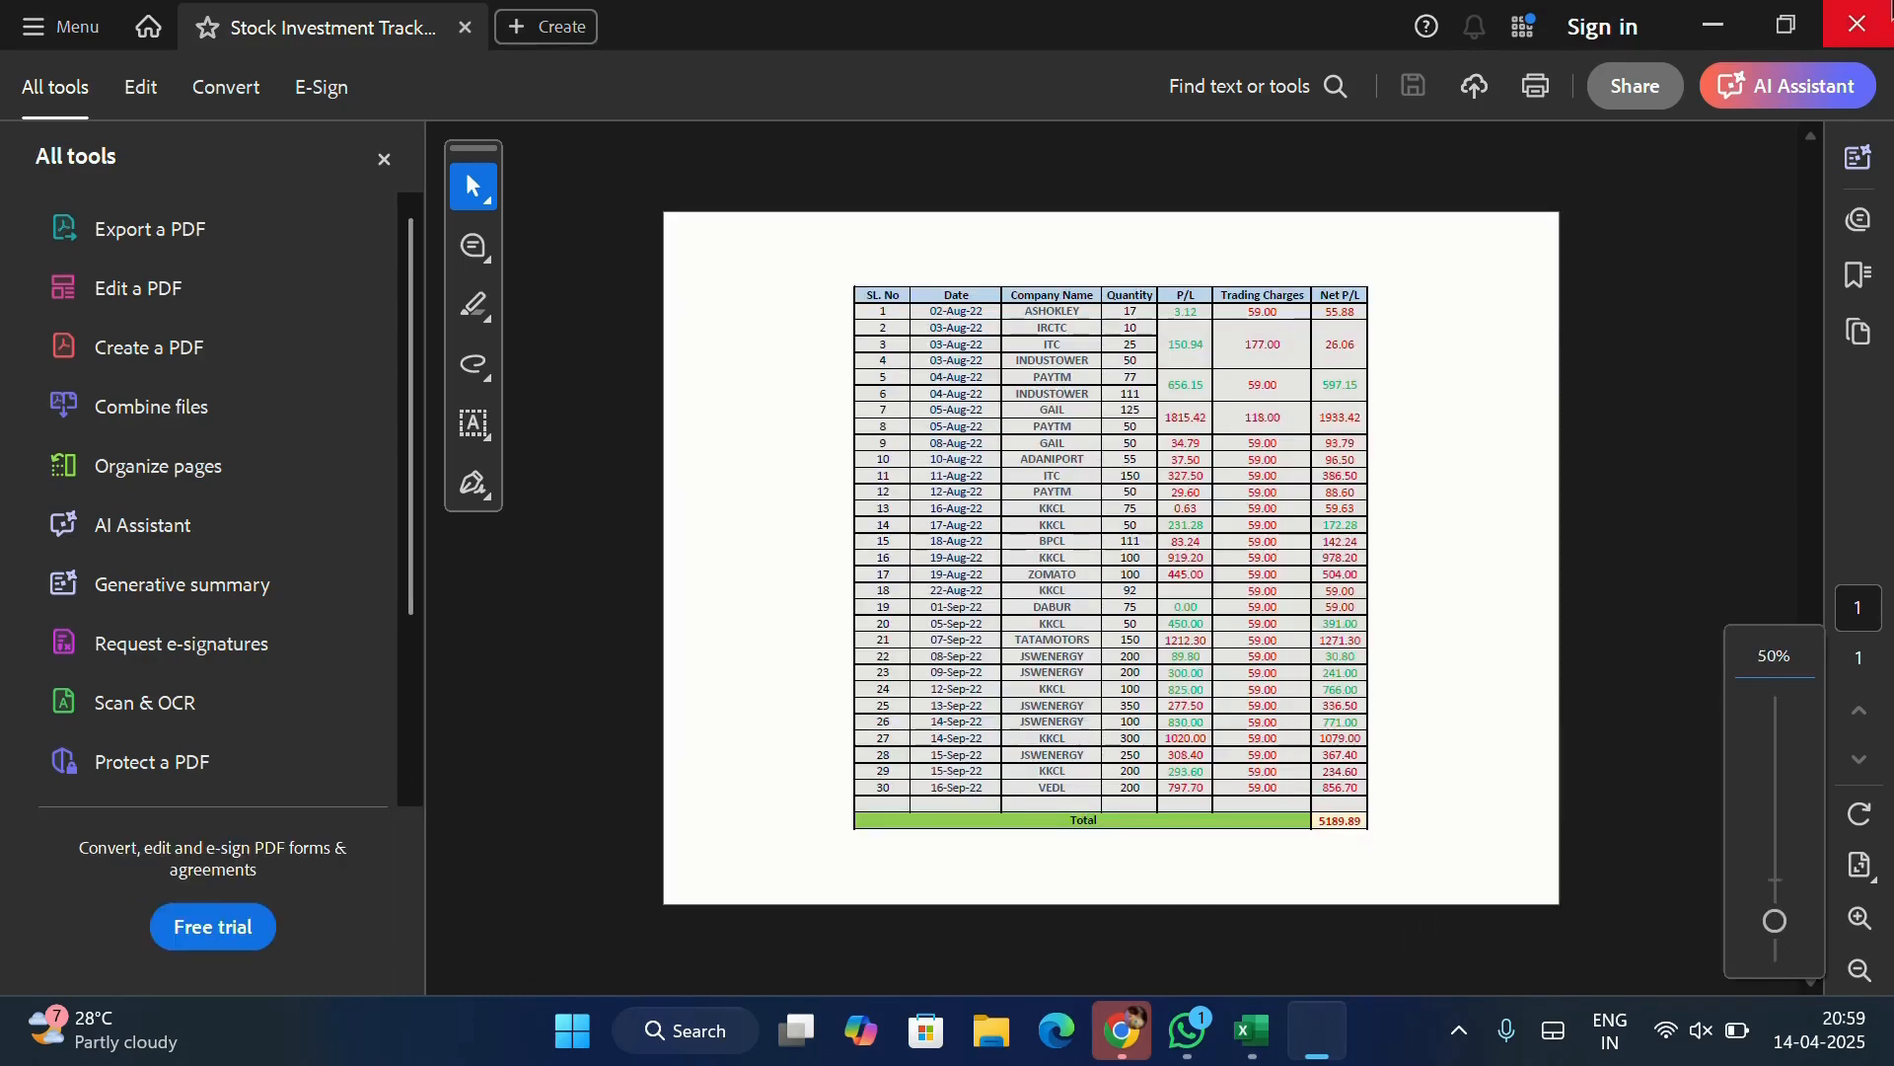
{"action": "left_click", "coordinate": [1891, 12]}
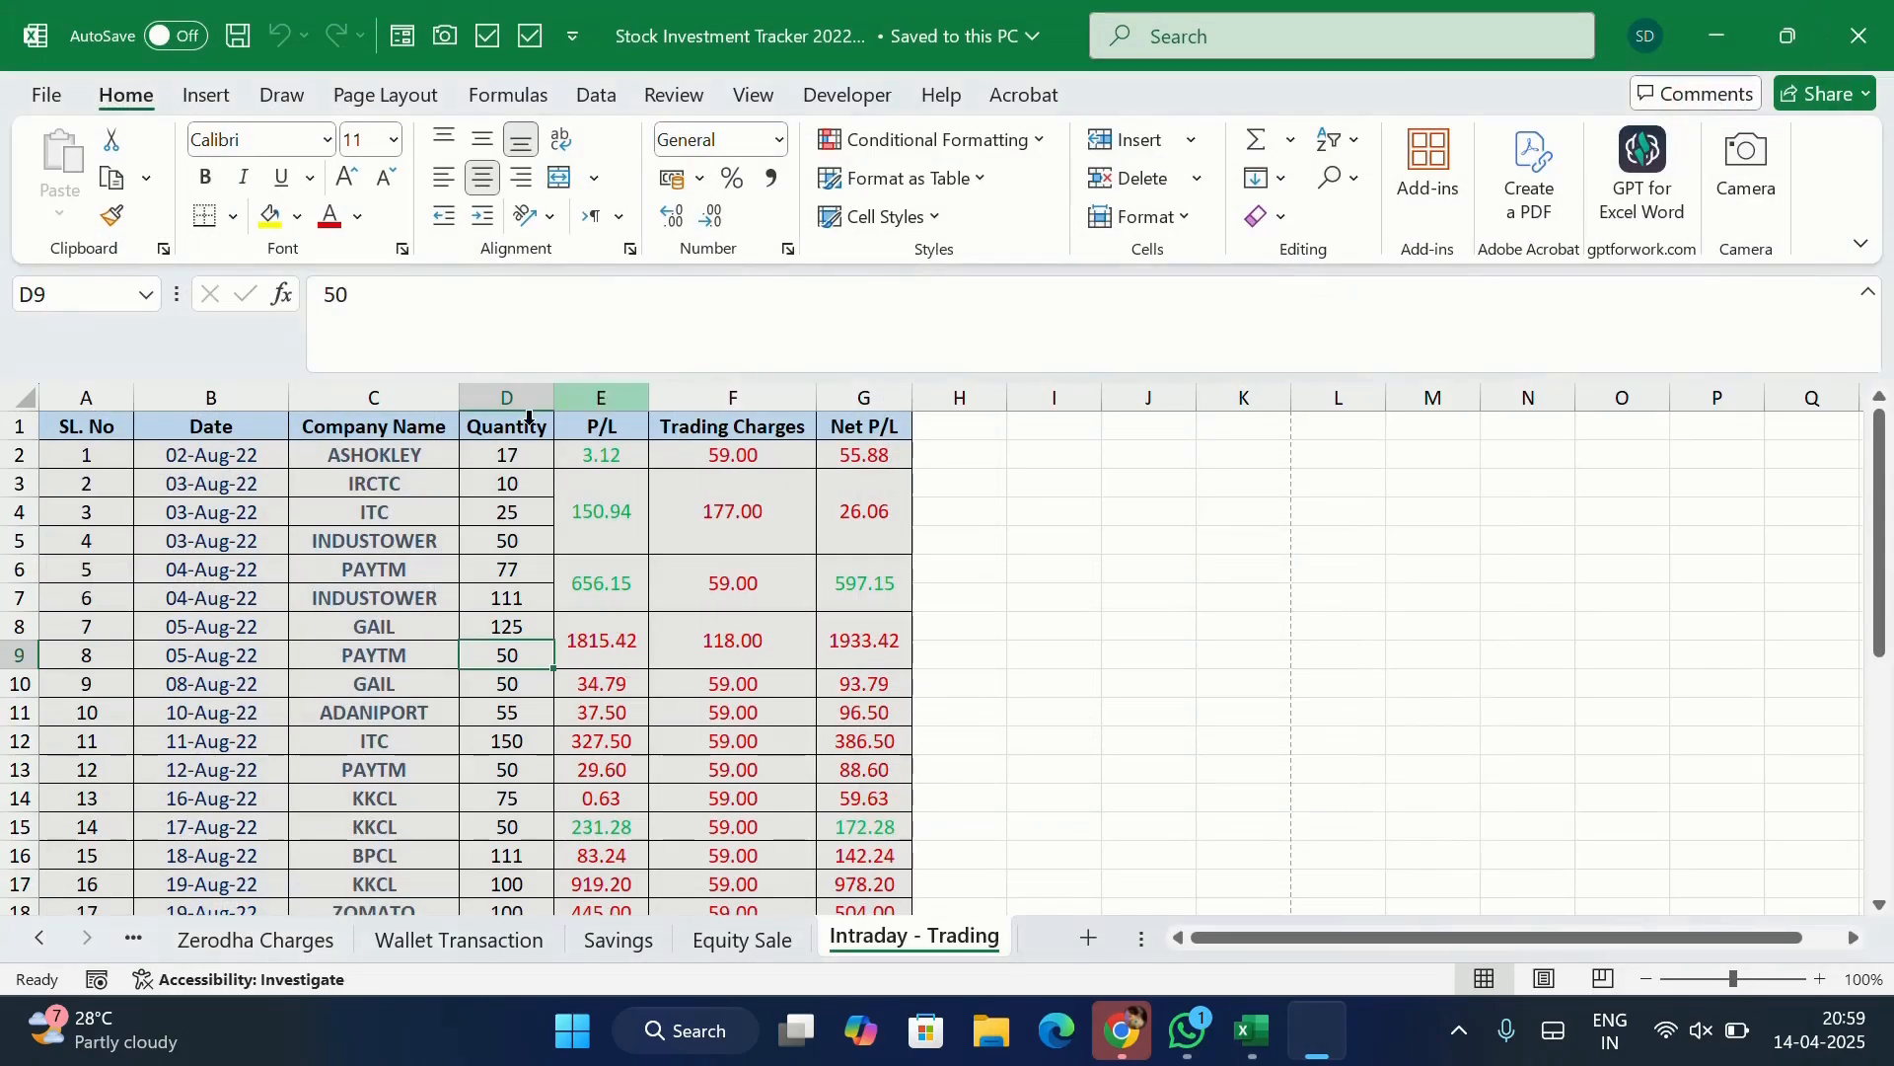
Step: Copy the whole trading table from A1 to its Total row and paste the duplicate beside it at H1
{"action": "left_click", "coordinate": [108, 429]}
{"action": "left_click_drag", "start_coordinate": [109, 430], "coordinate": [855, 904]}
{"action": "key", "text": "ctrl+c"}
{"action": "scroll", "coordinate": [854, 888], "scroll_direction": "up", "scroll_amount": 5}
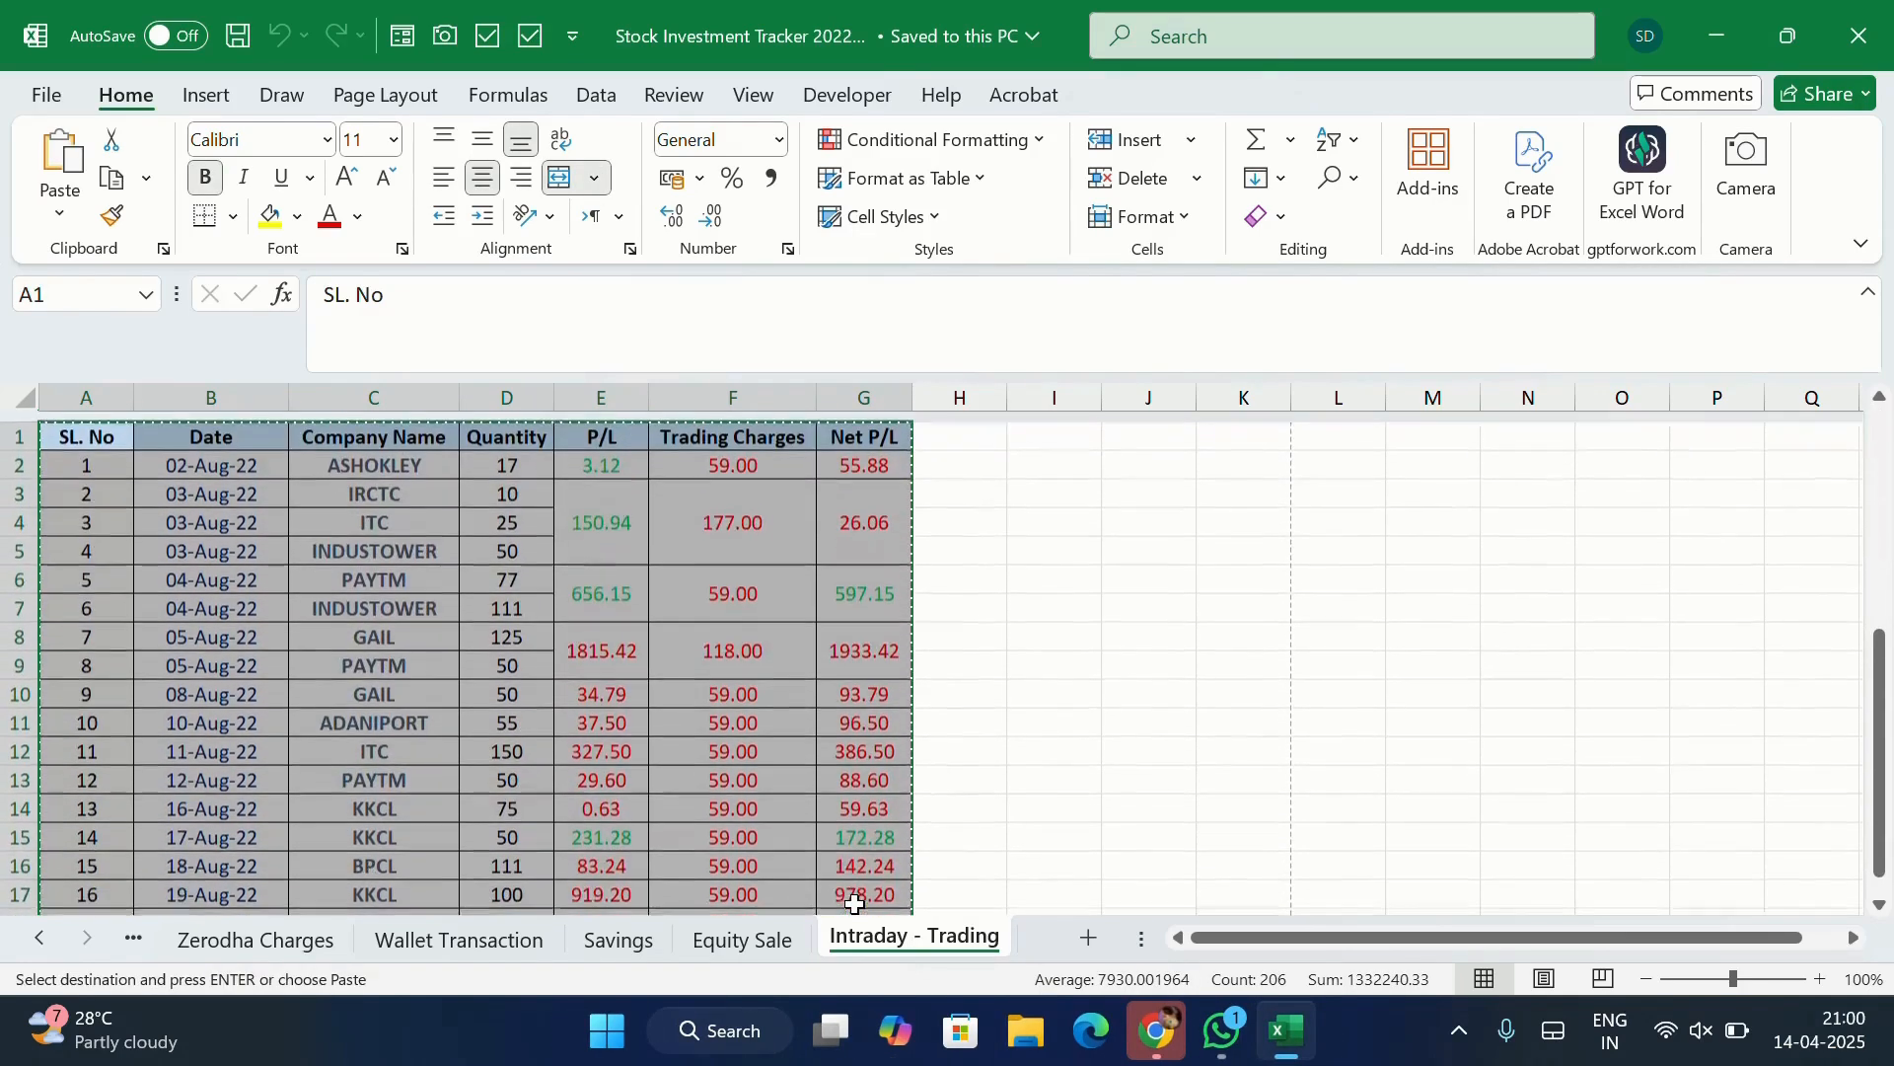
{"action": "left_click", "coordinate": [964, 432]}
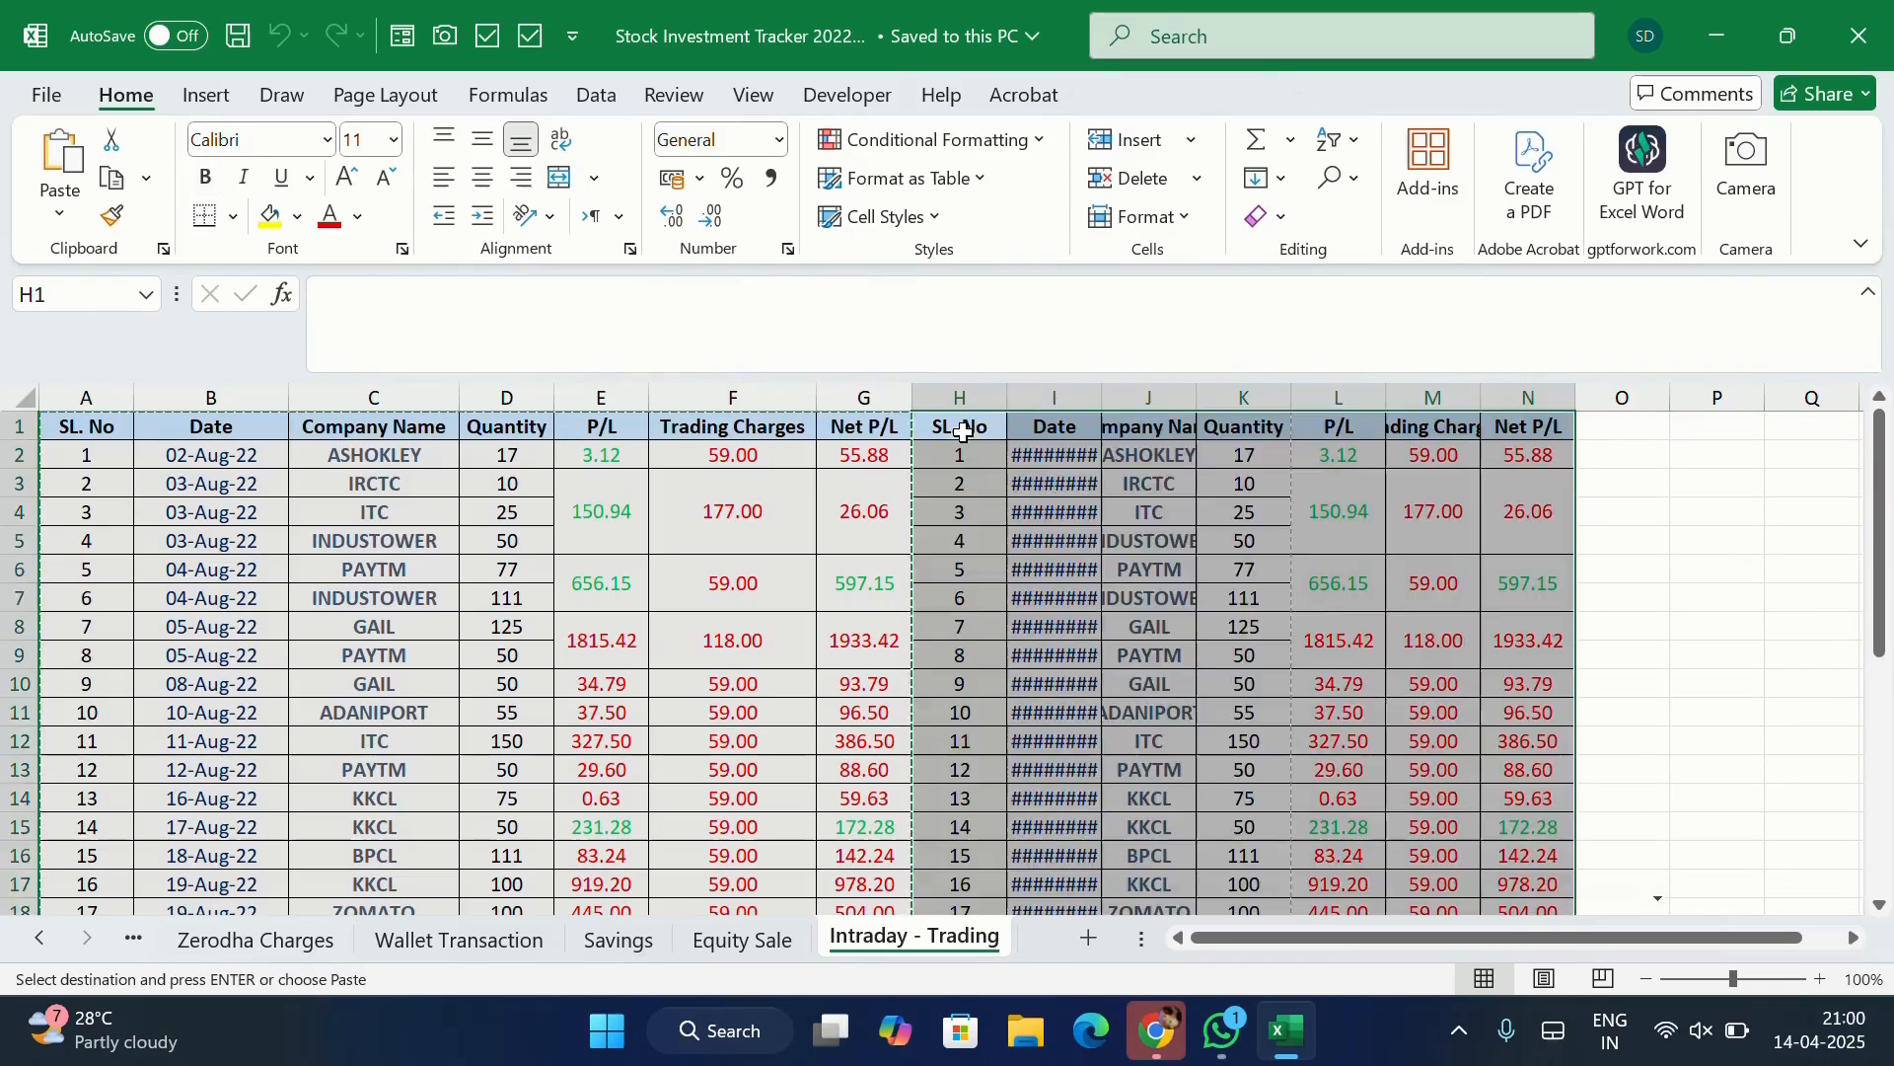
{"action": "key", "text": "ctrl+v"}
Step: AutoFit all column widths on the Intraday - Trading sheet to their contents
{"action": "left_click_drag", "start_coordinate": [1103, 396], "coordinate": [1108, 396]}
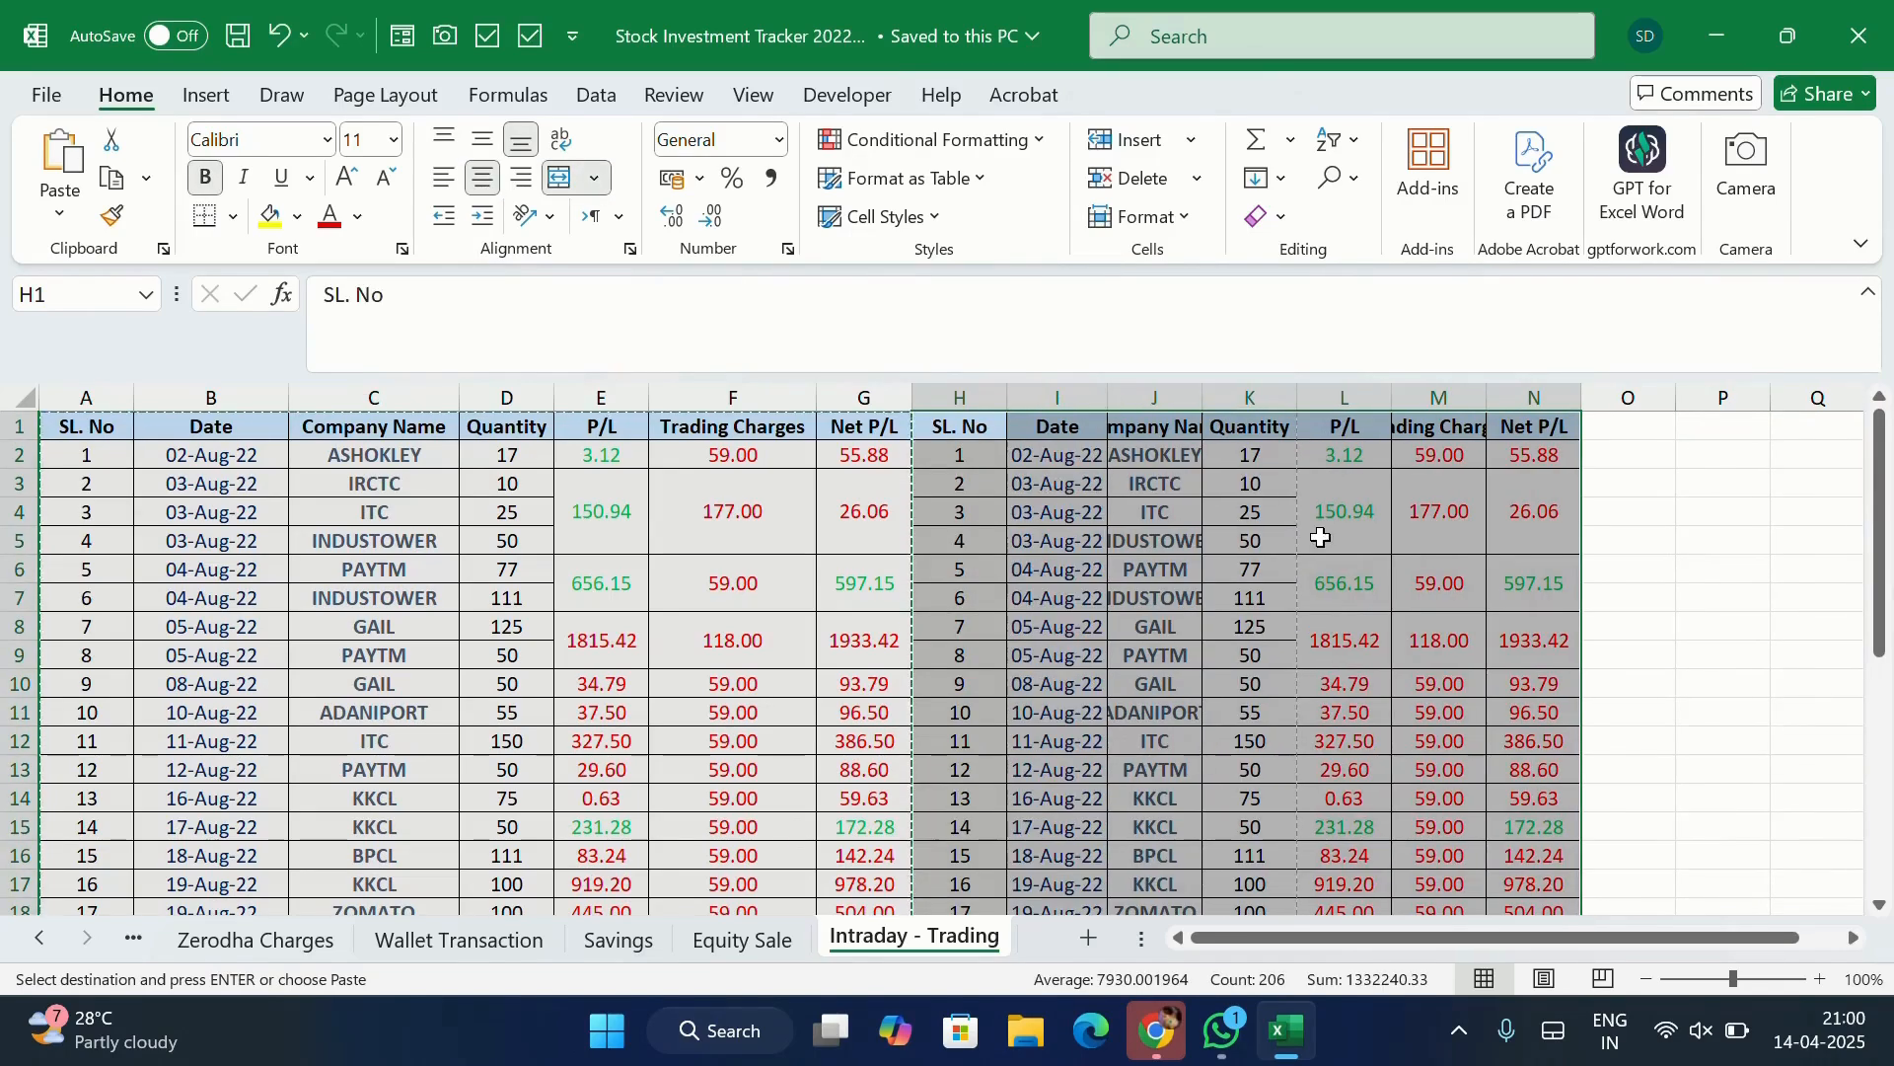
{"action": "left_click", "coordinate": [1333, 508]}
{"action": "key", "text": "ctrl+a"}
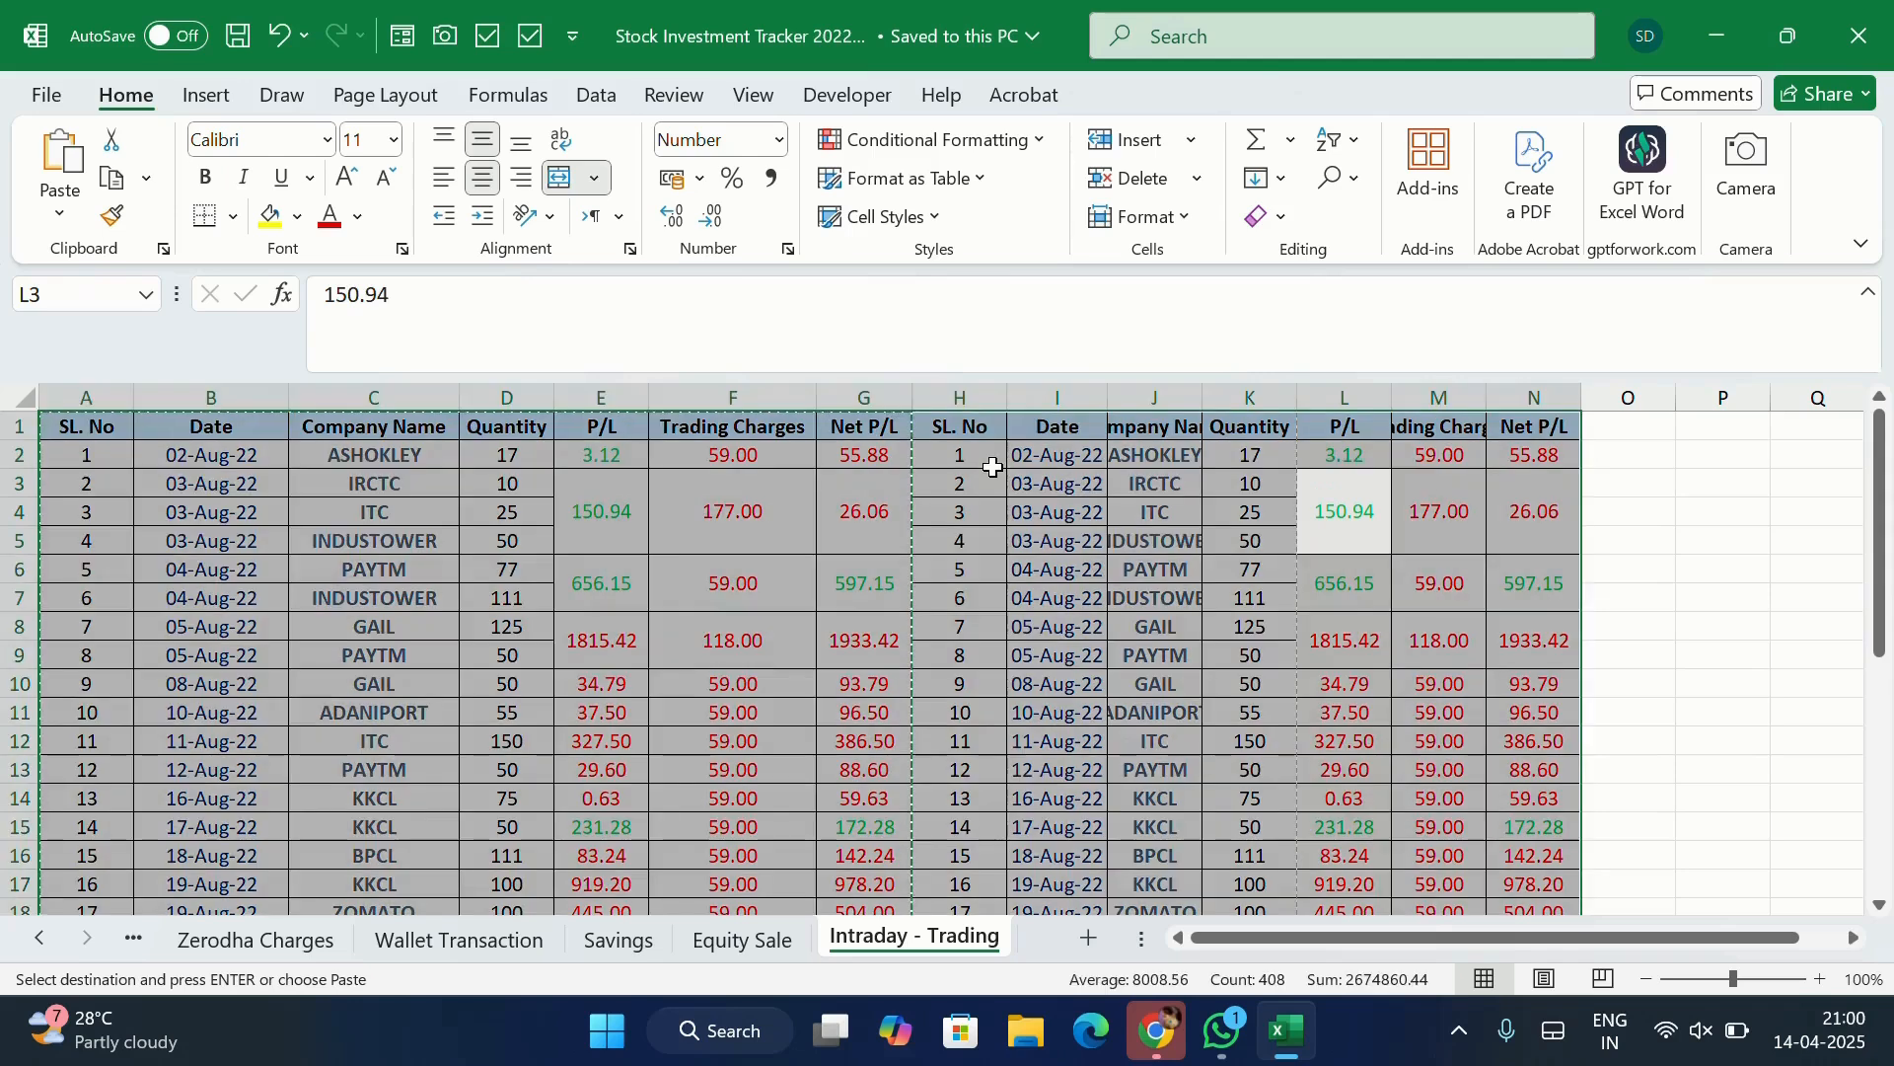
{"action": "left_click_drag", "start_coordinate": [134, 389], "coordinate": [103, 389]}
{"action": "left_click", "coordinate": [343, 625]}
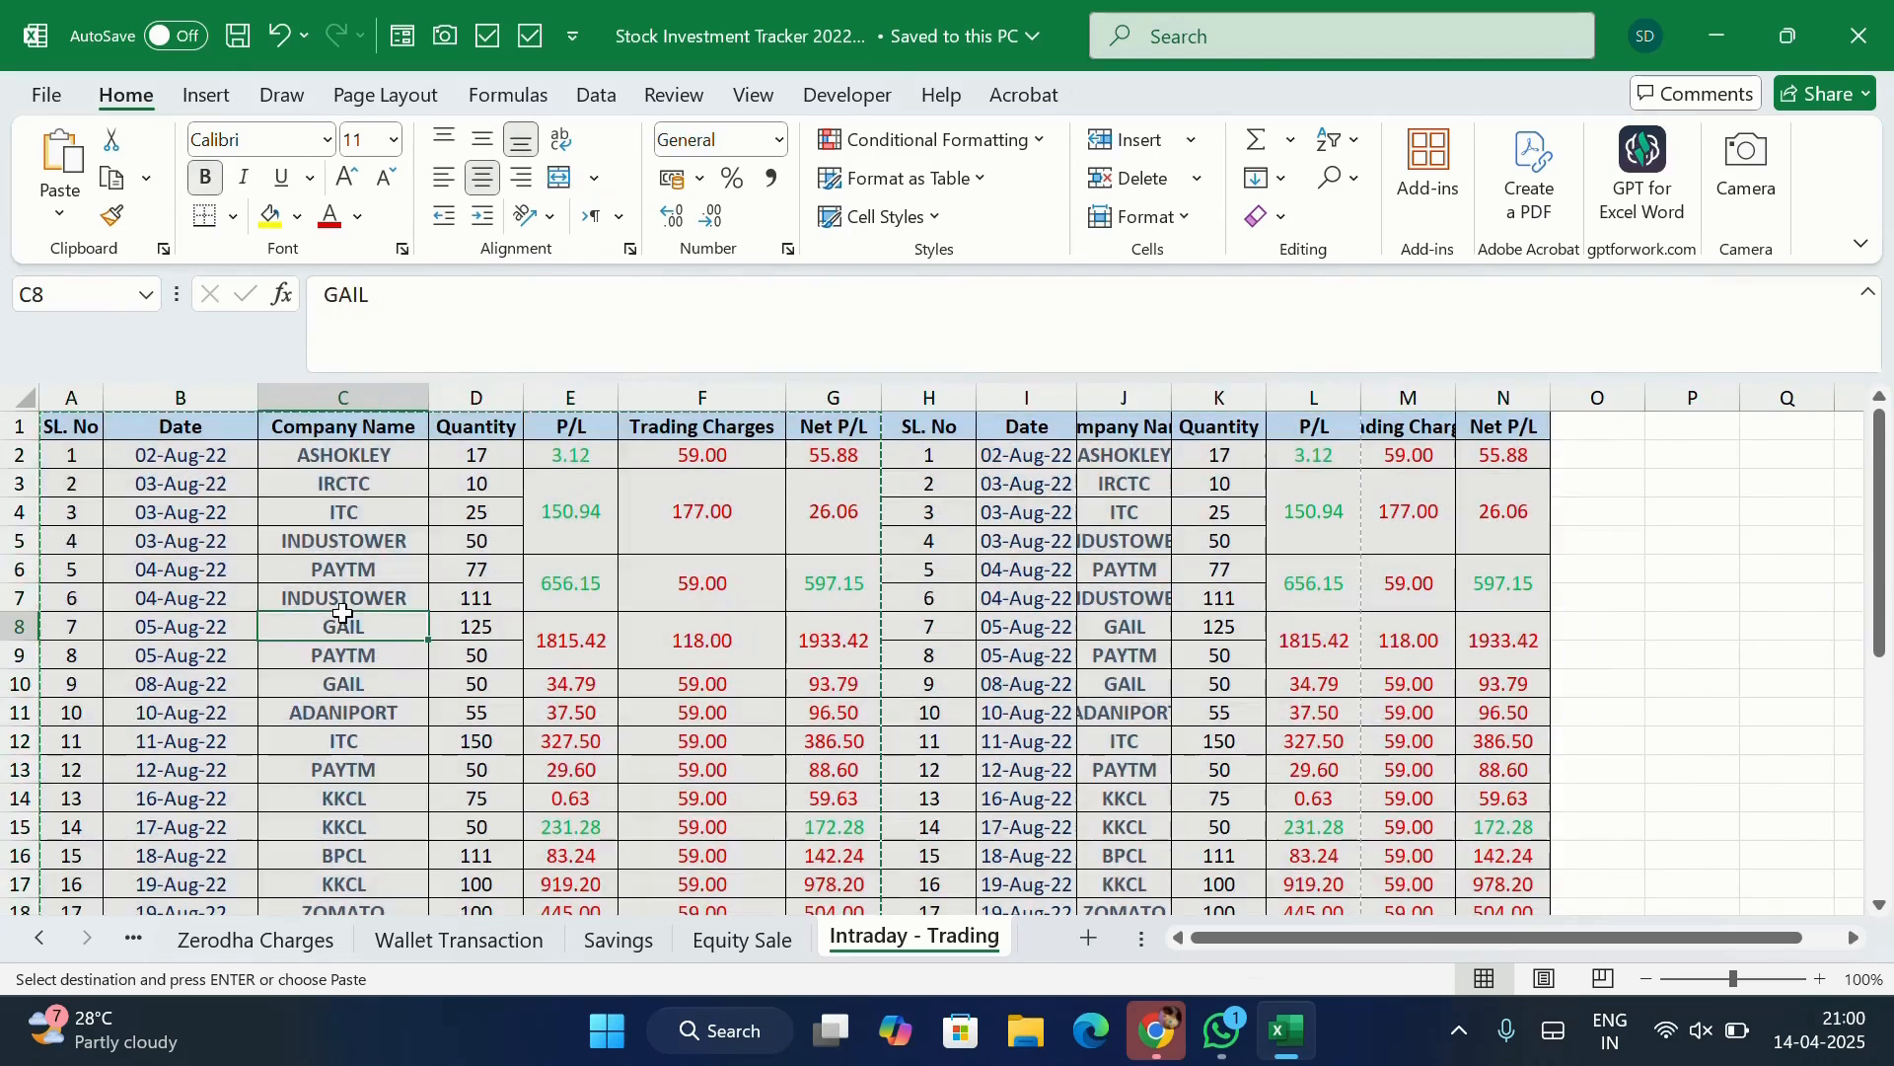
{"action": "left_click", "coordinate": [23, 397]}
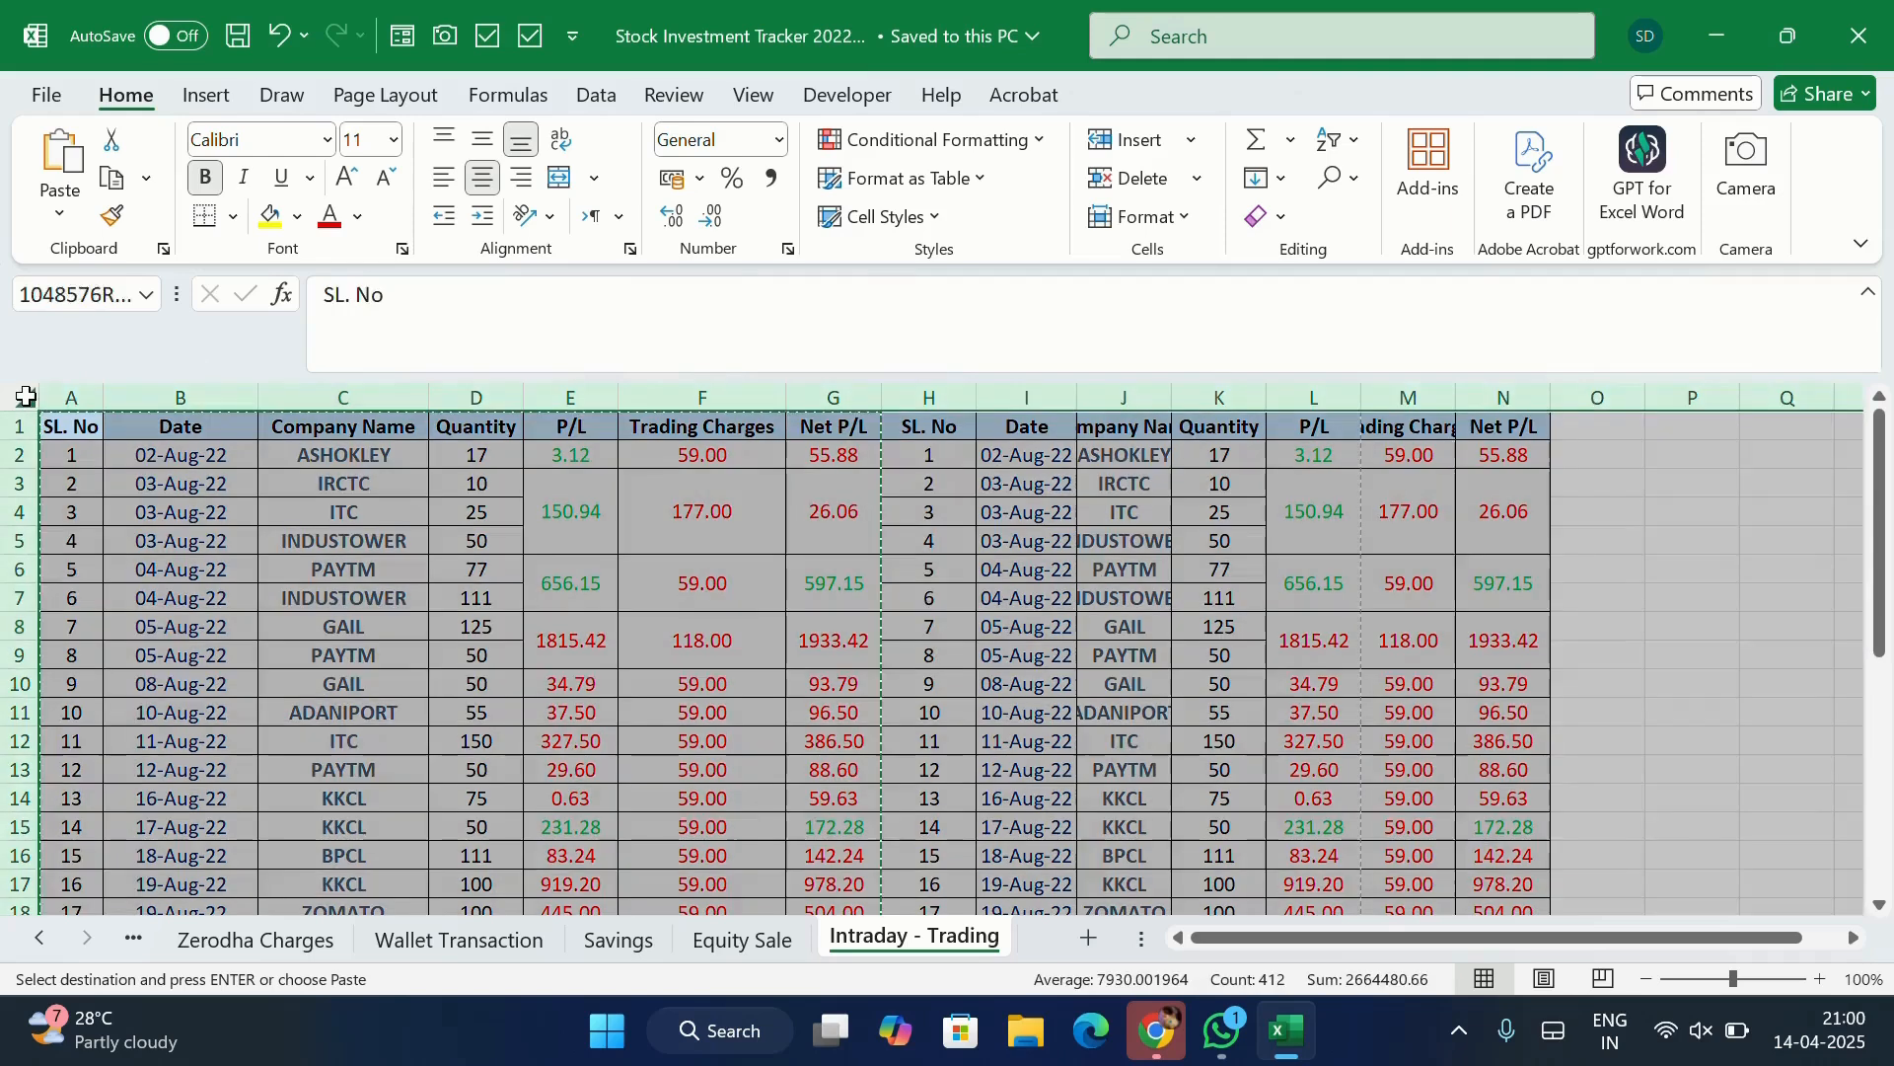
{"action": "double_click", "coordinate": [93, 404]}
{"action": "left_click", "coordinate": [597, 604]}
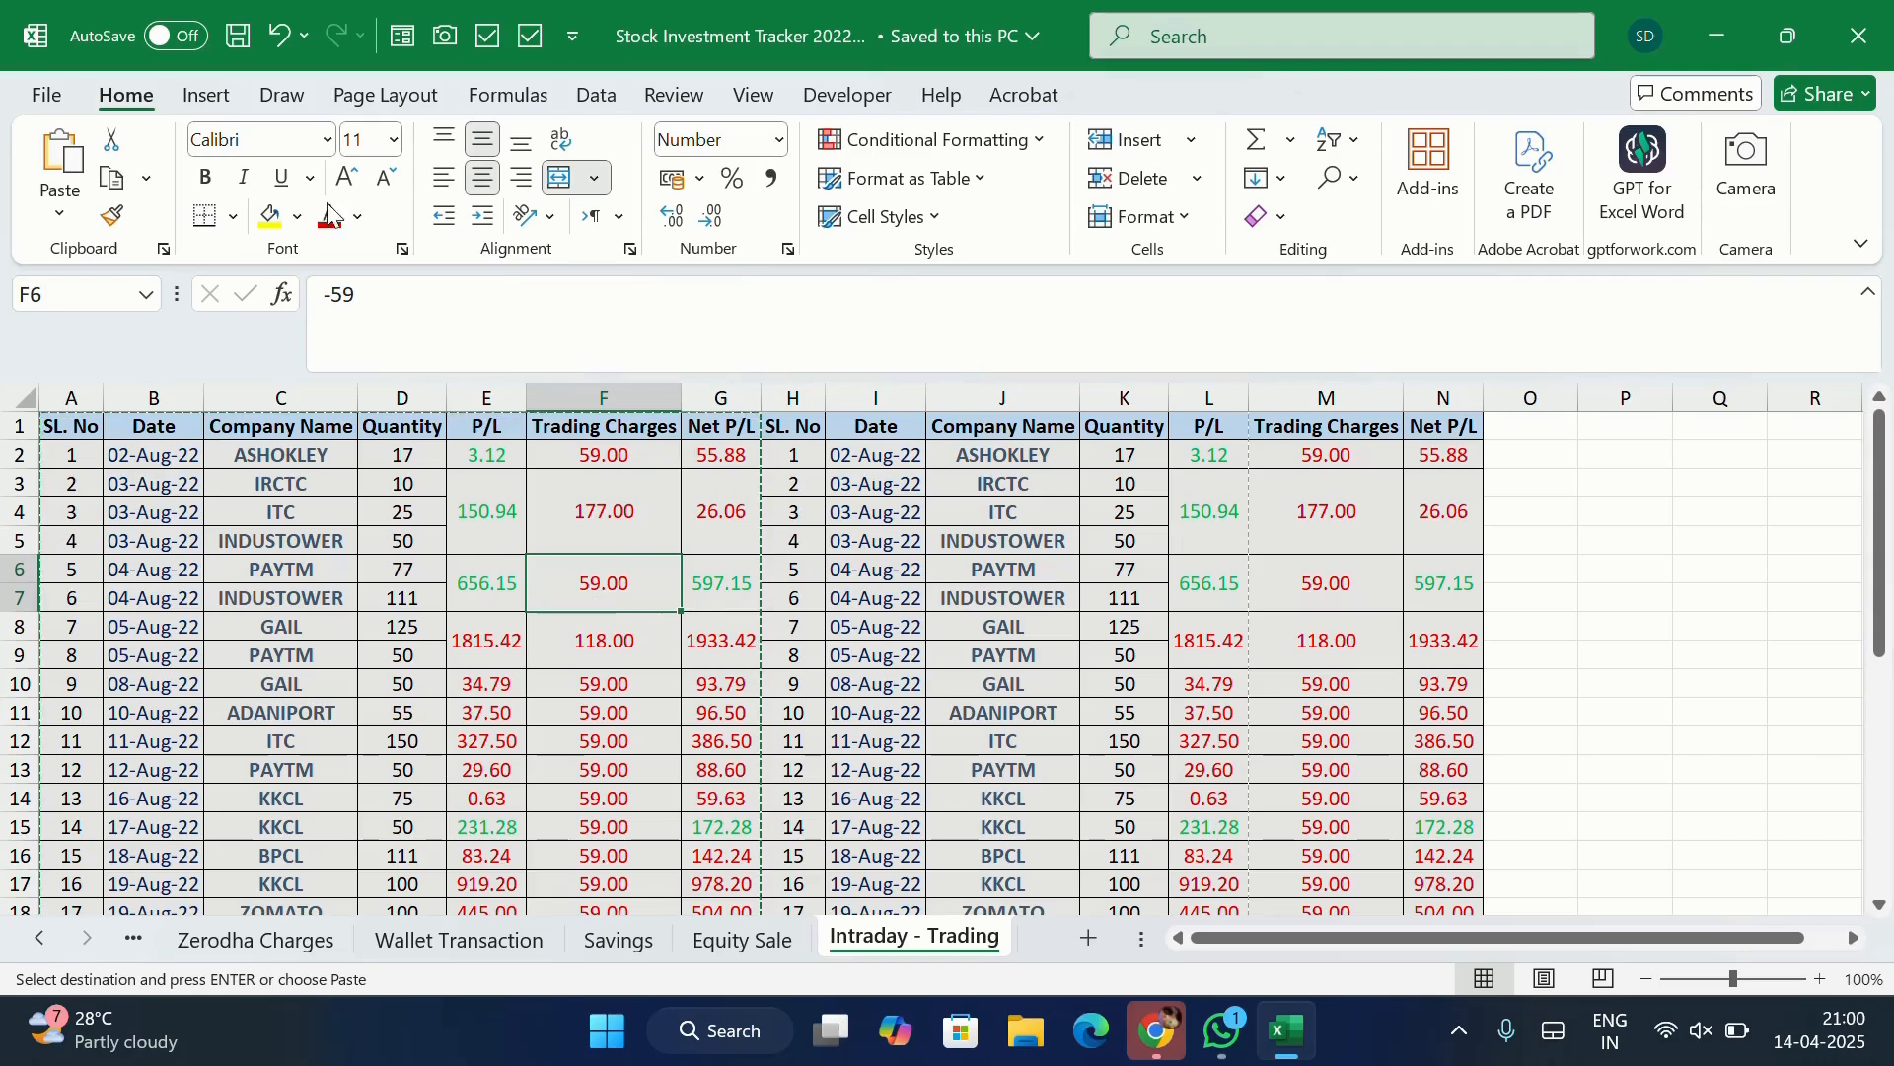
Step: Export the sheet with both tables as a PDF to Downloads, replacing the existing Stock Investment Tracker 2022-2024 PDF
{"action": "left_click", "coordinate": [55, 92]}
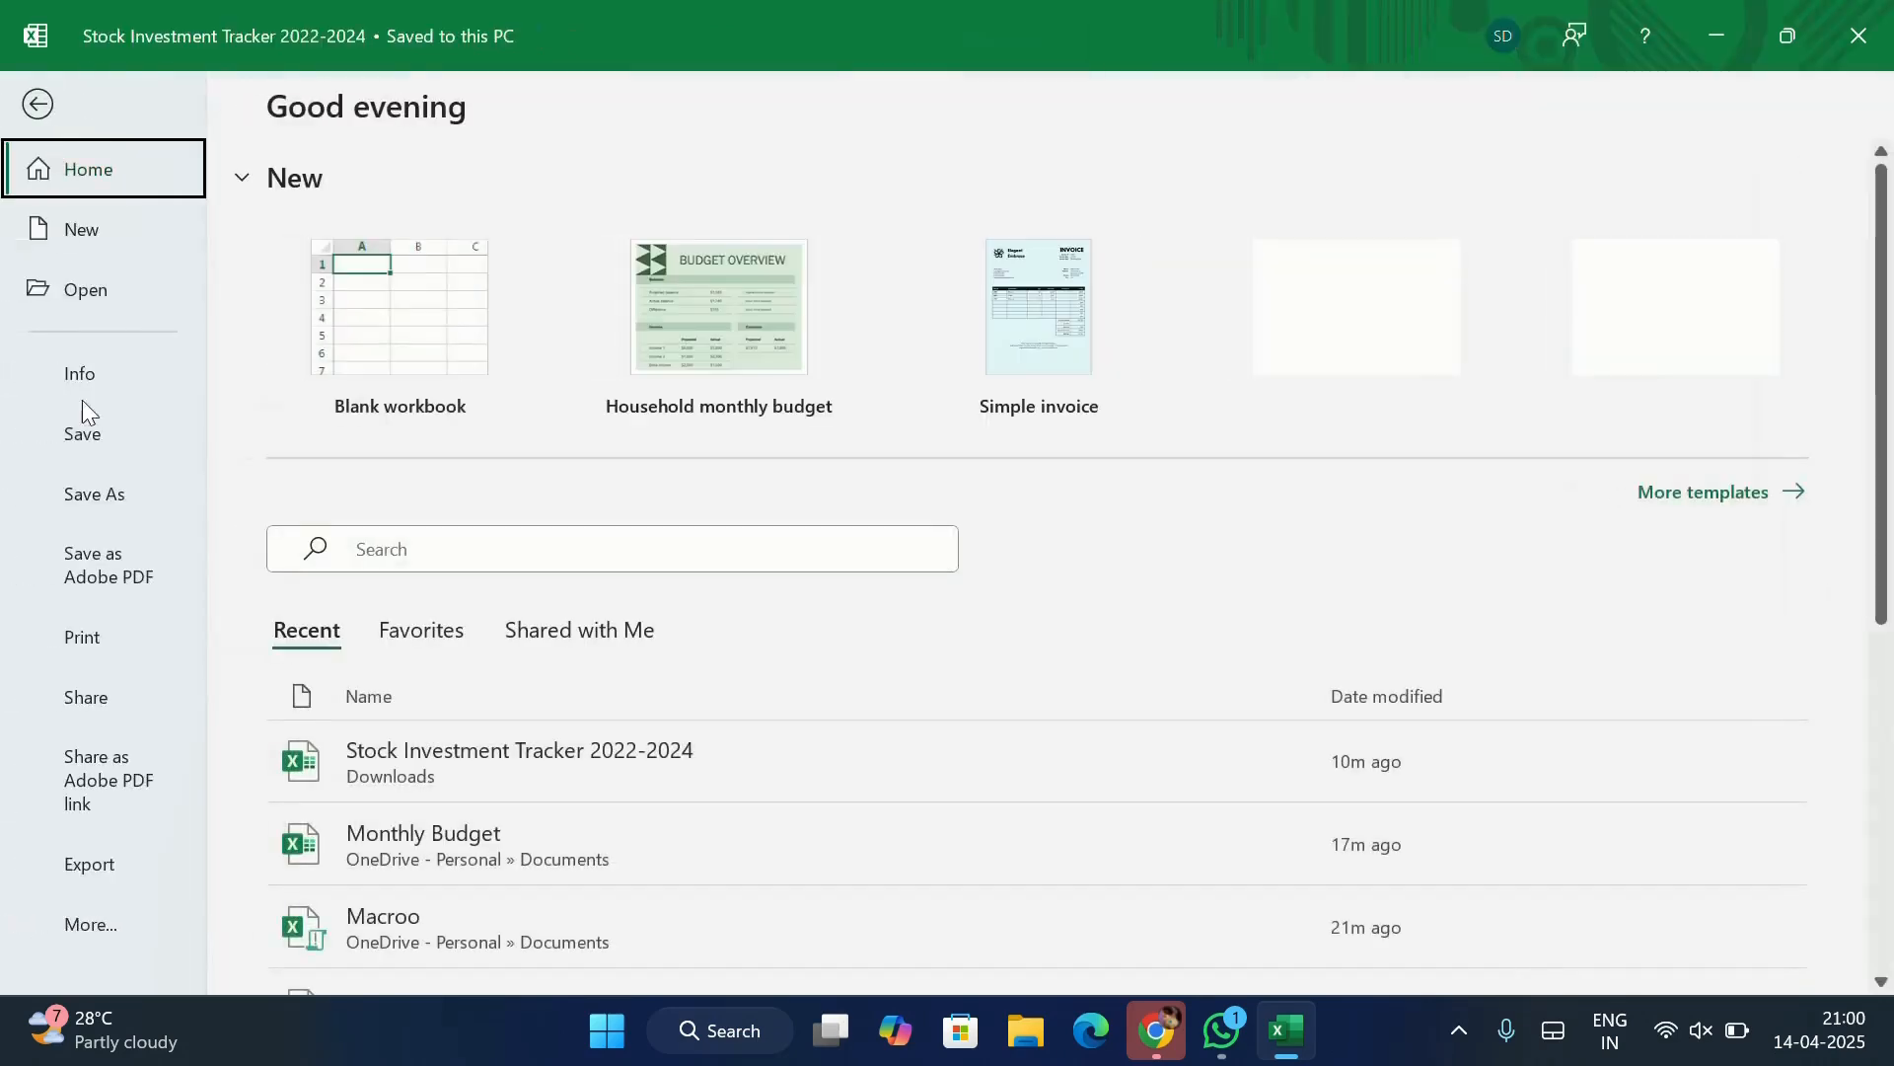
{"action": "left_click", "coordinate": [96, 496]}
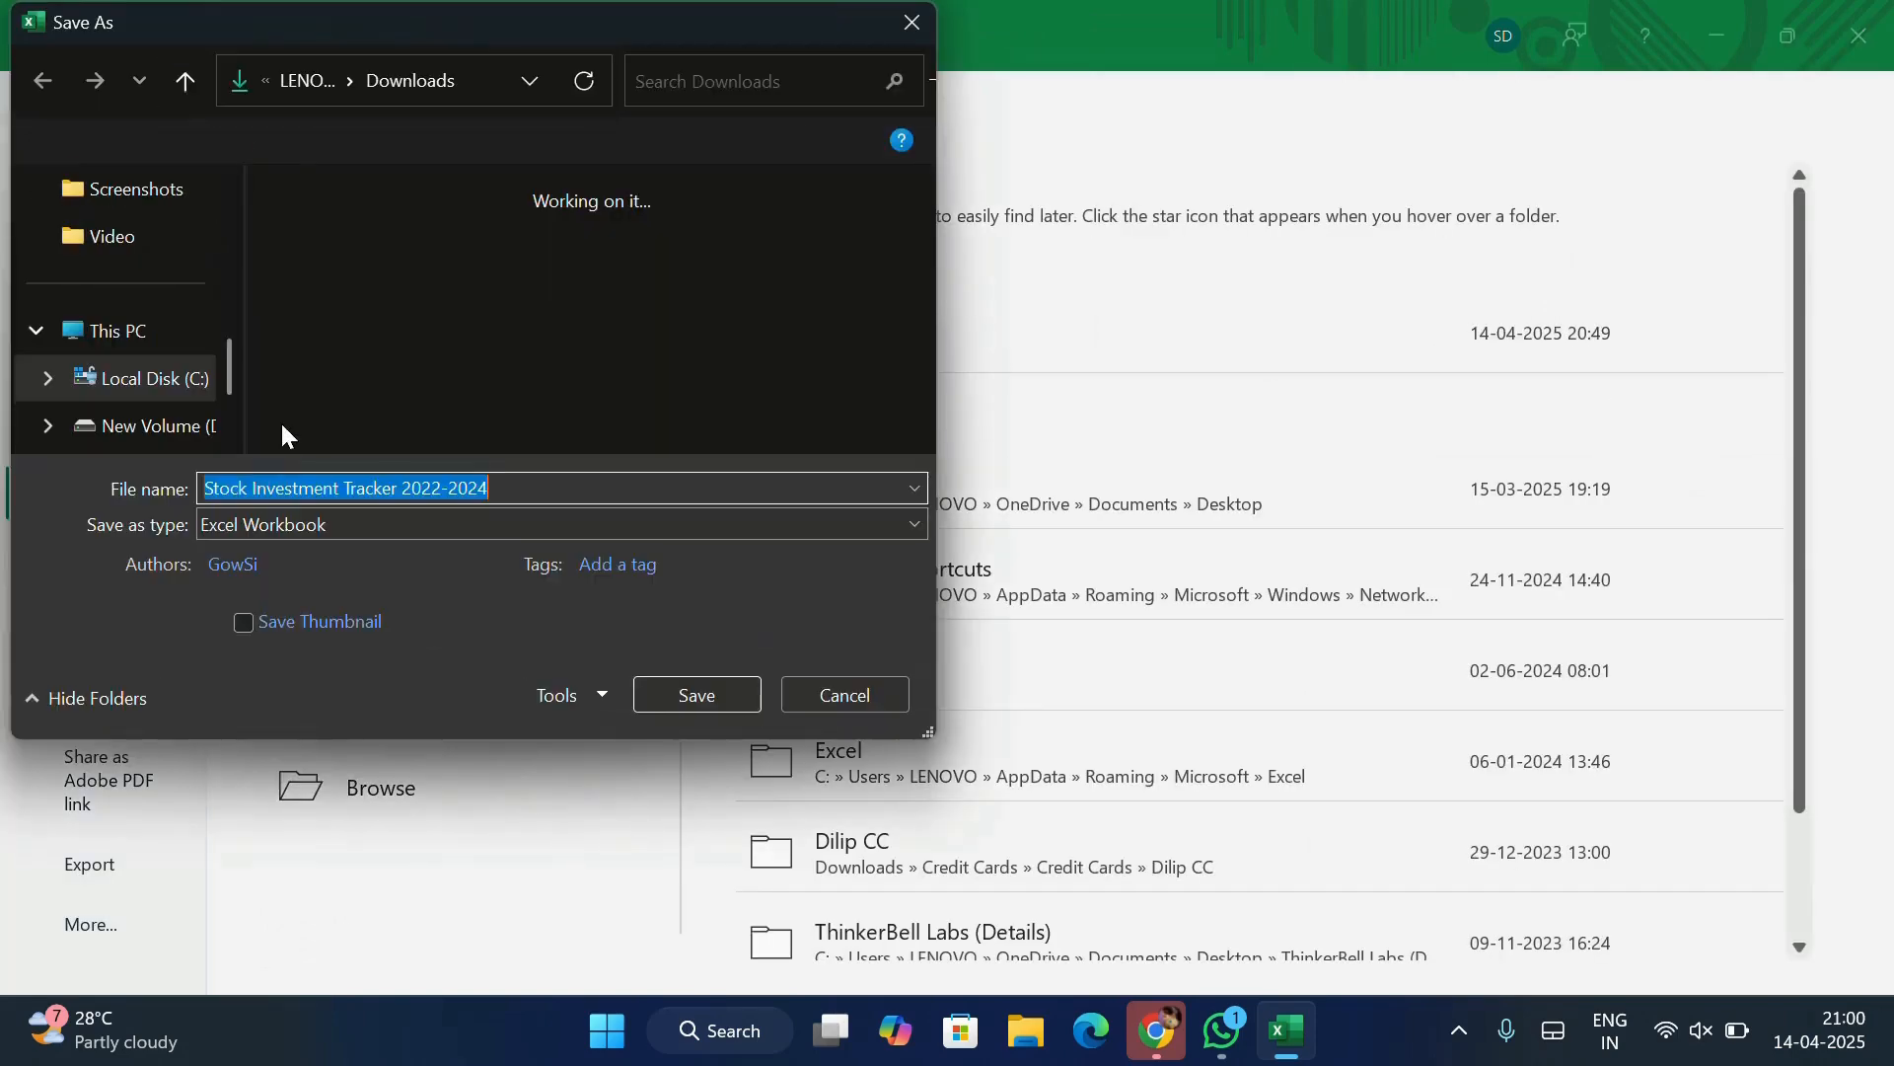
{"action": "left_click", "coordinate": [288, 535]}
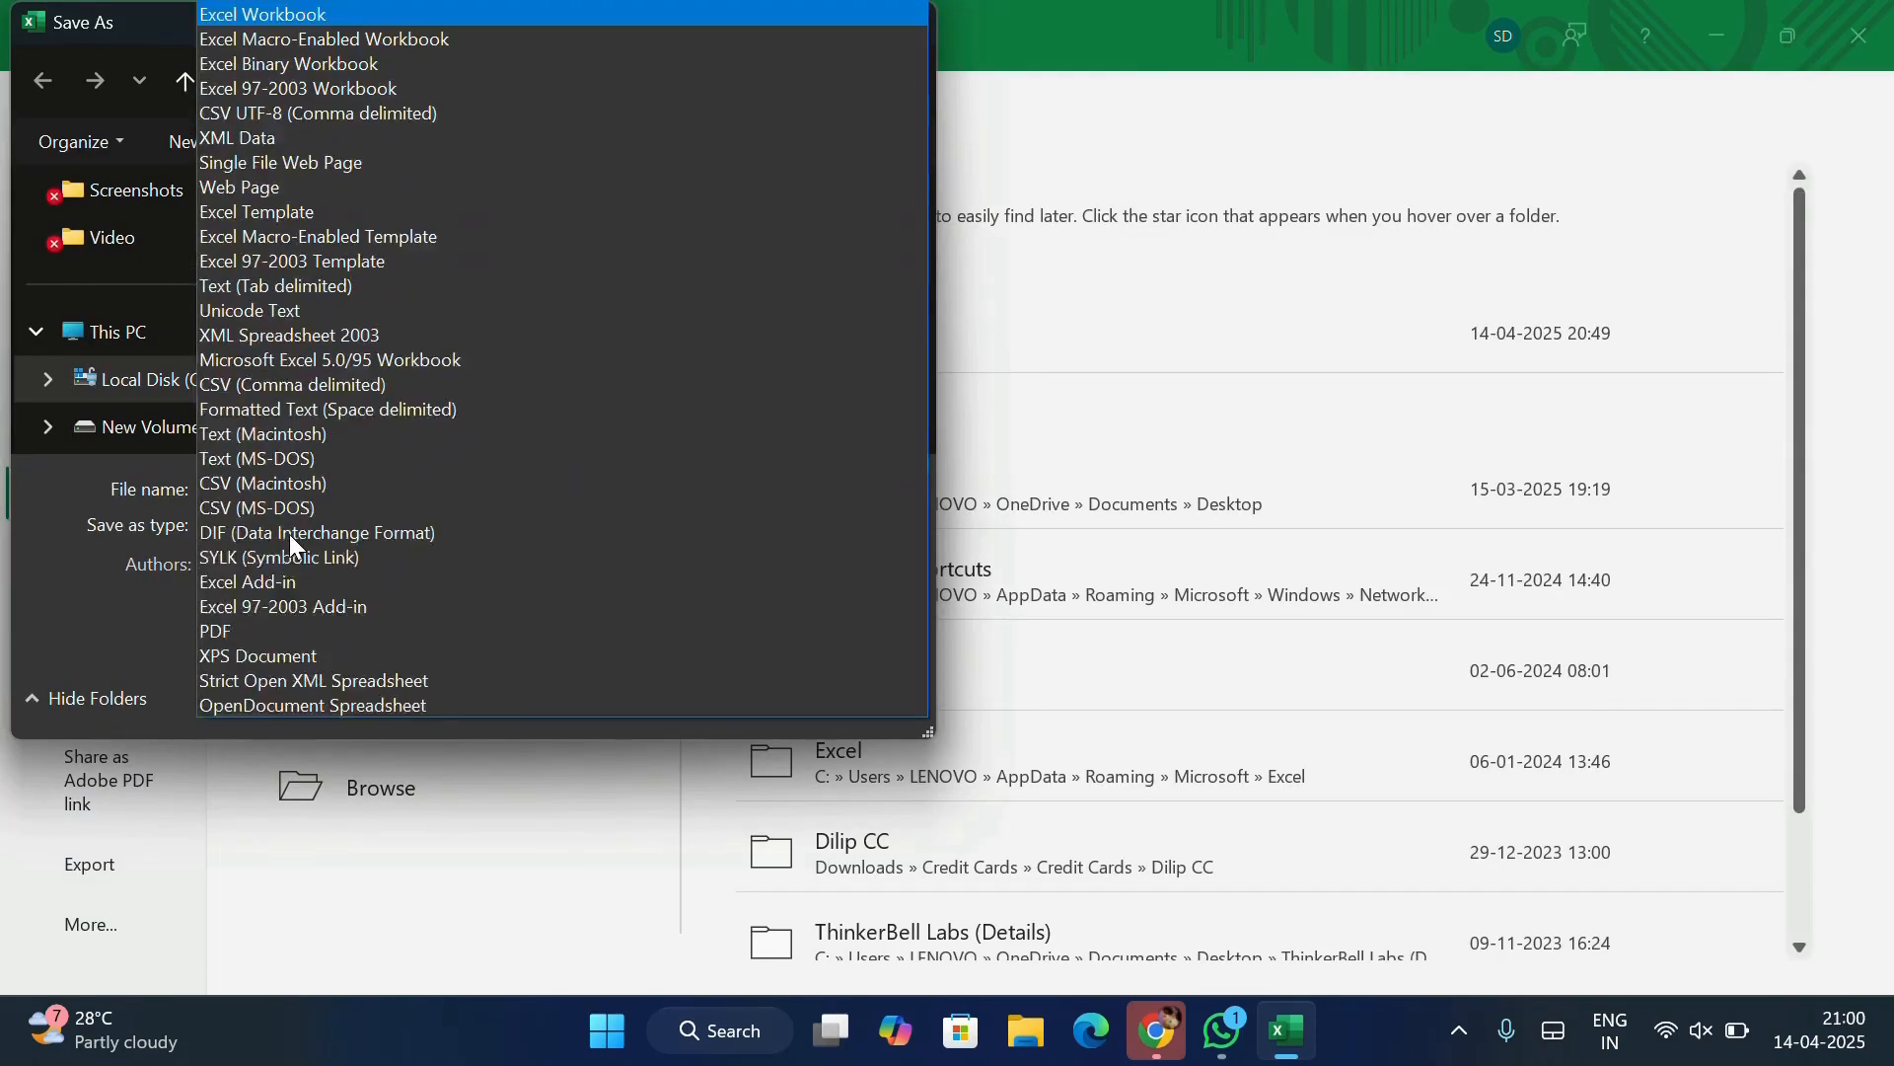
{"action": "left_click", "coordinate": [257, 627]}
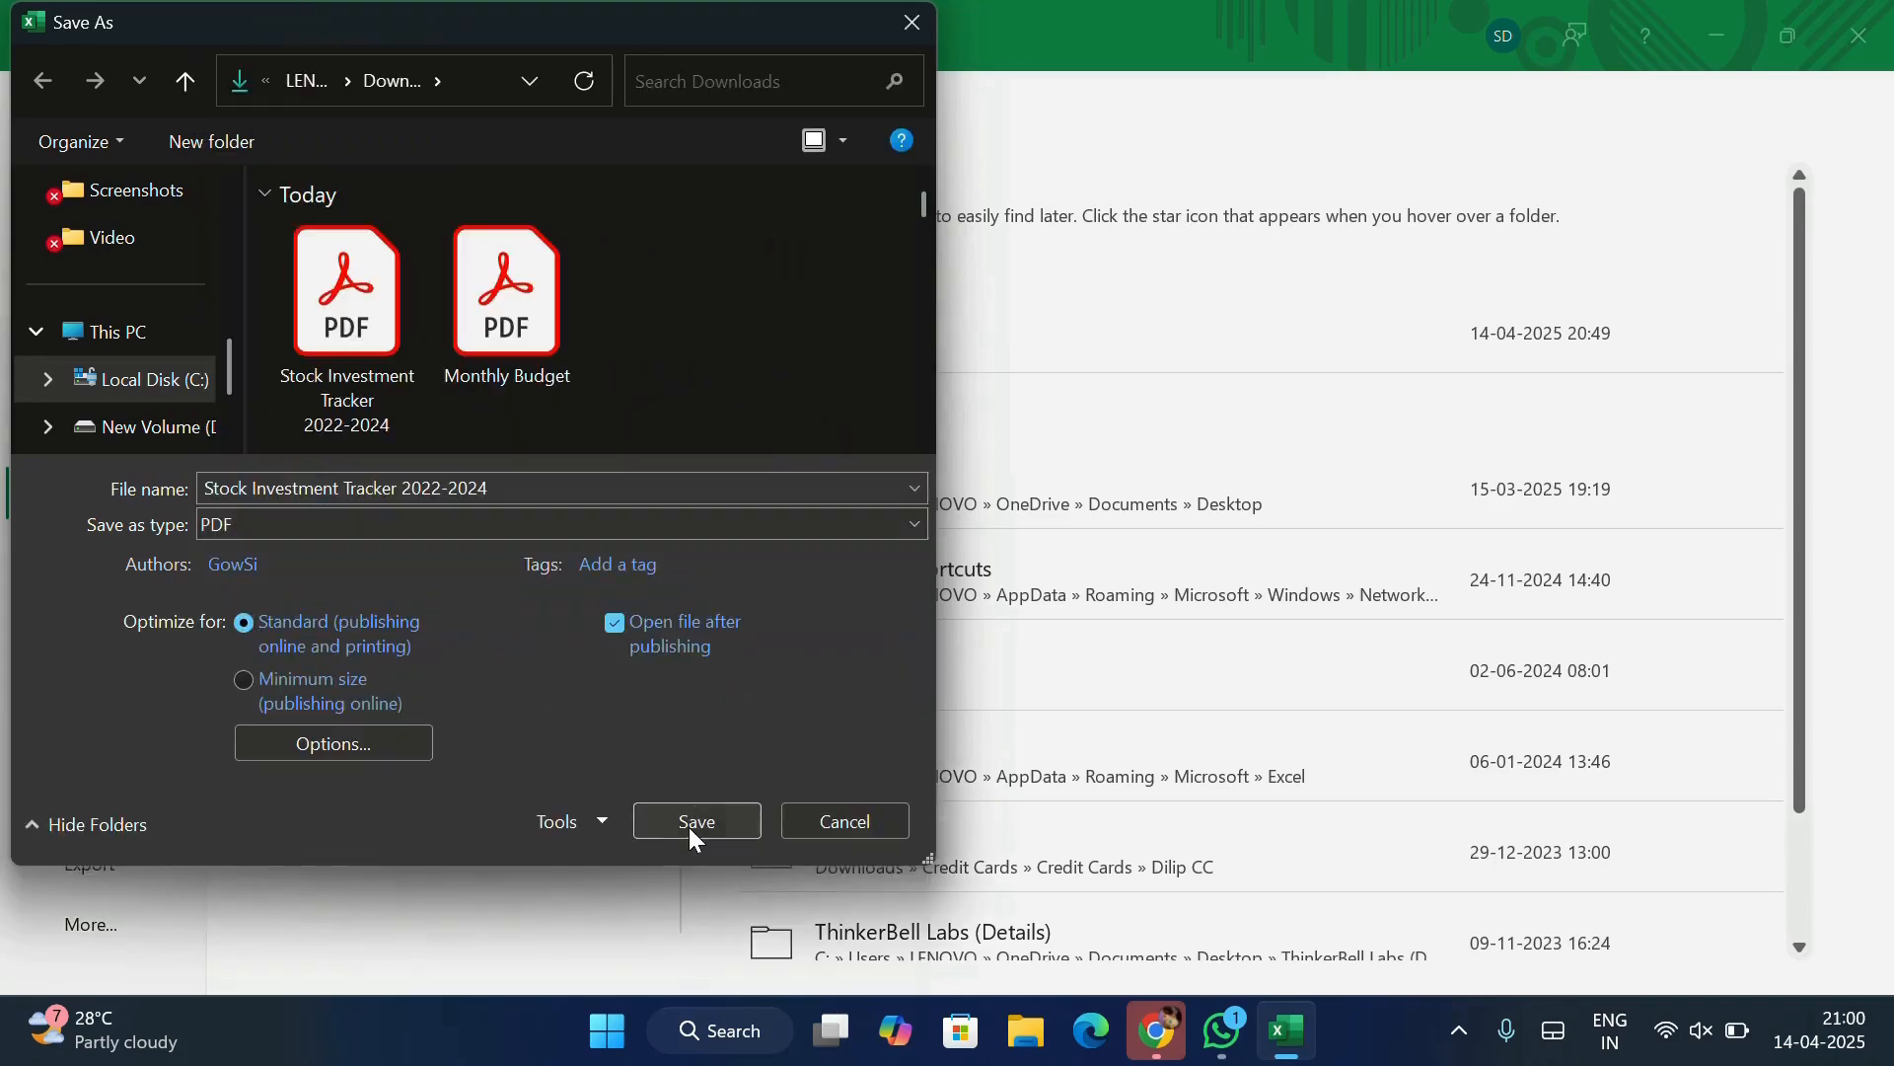
{"action": "left_click", "coordinate": [689, 827]}
{"action": "left_click", "coordinate": [1021, 516]}
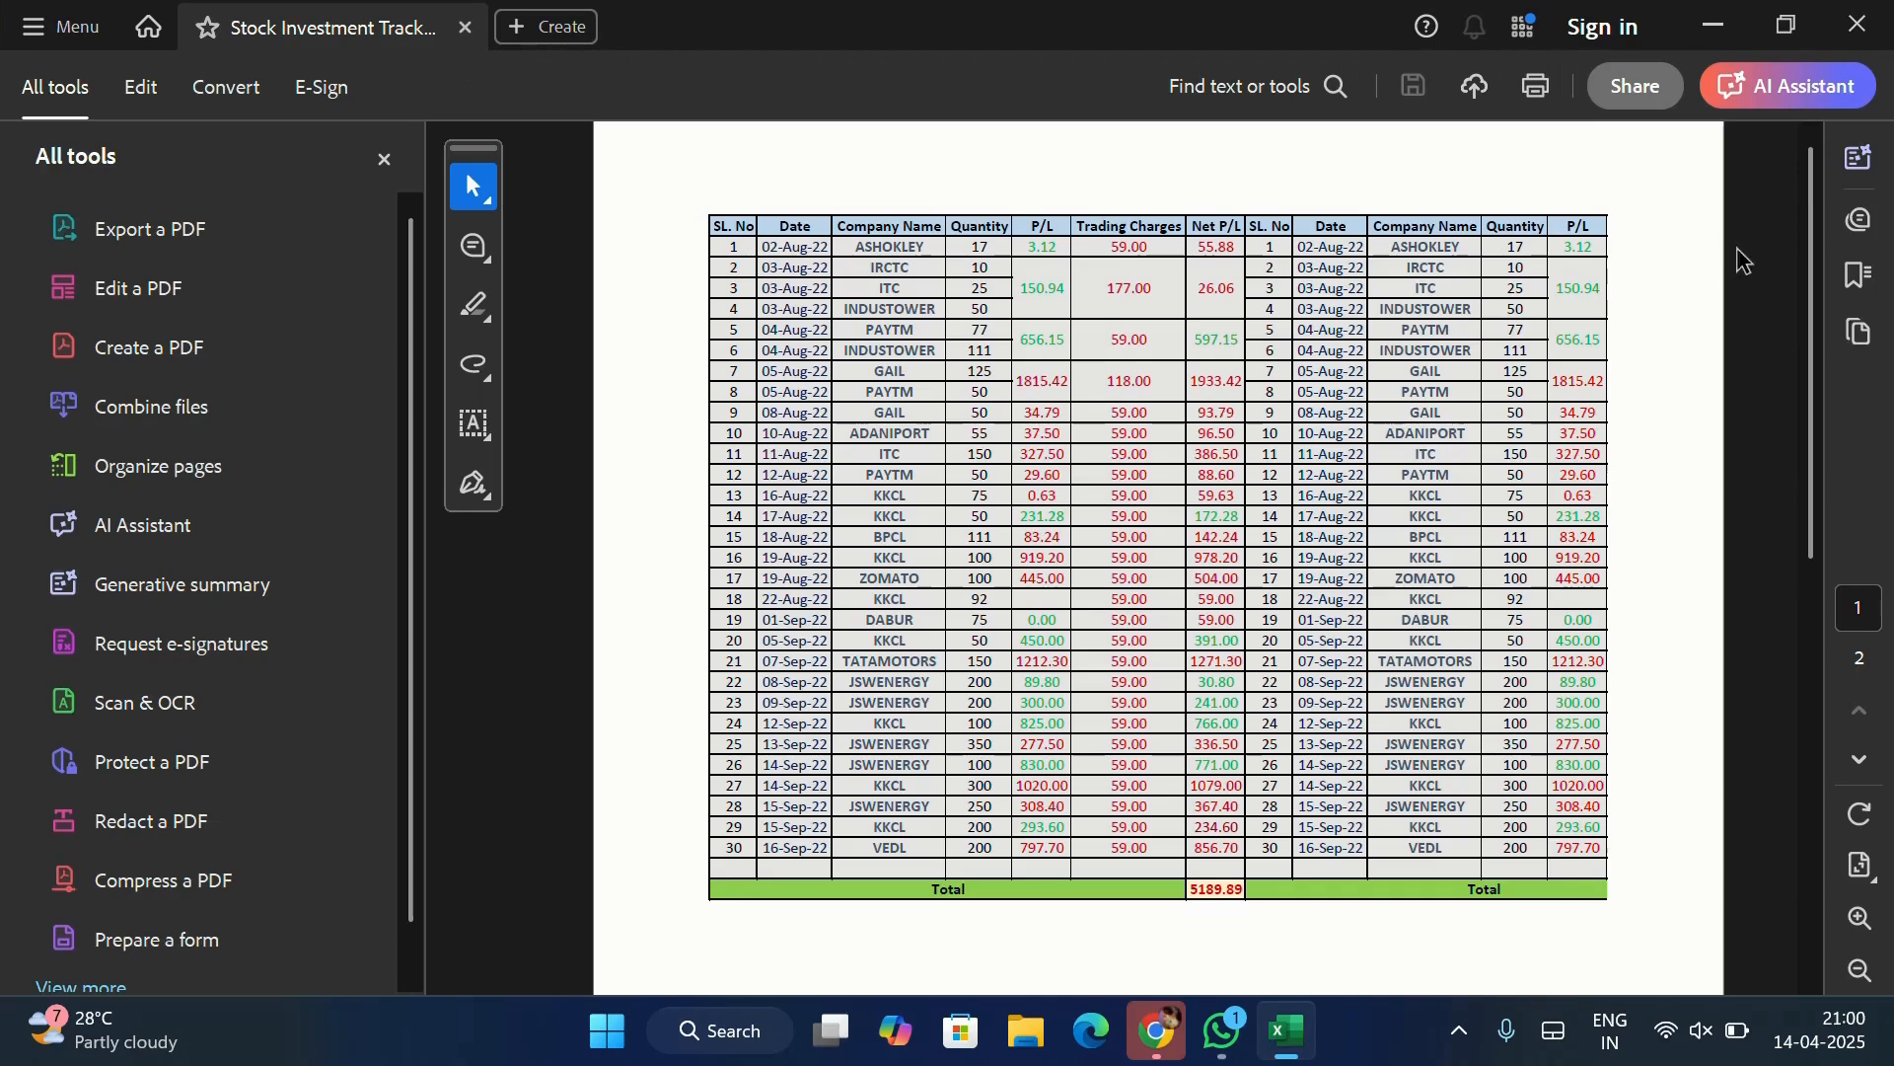
Step: Examine how the two tables are split across the pages of the new PDF, and return to the worksheet
{"action": "left_click_drag", "start_coordinate": [1813, 285], "coordinate": [1813, 612]}
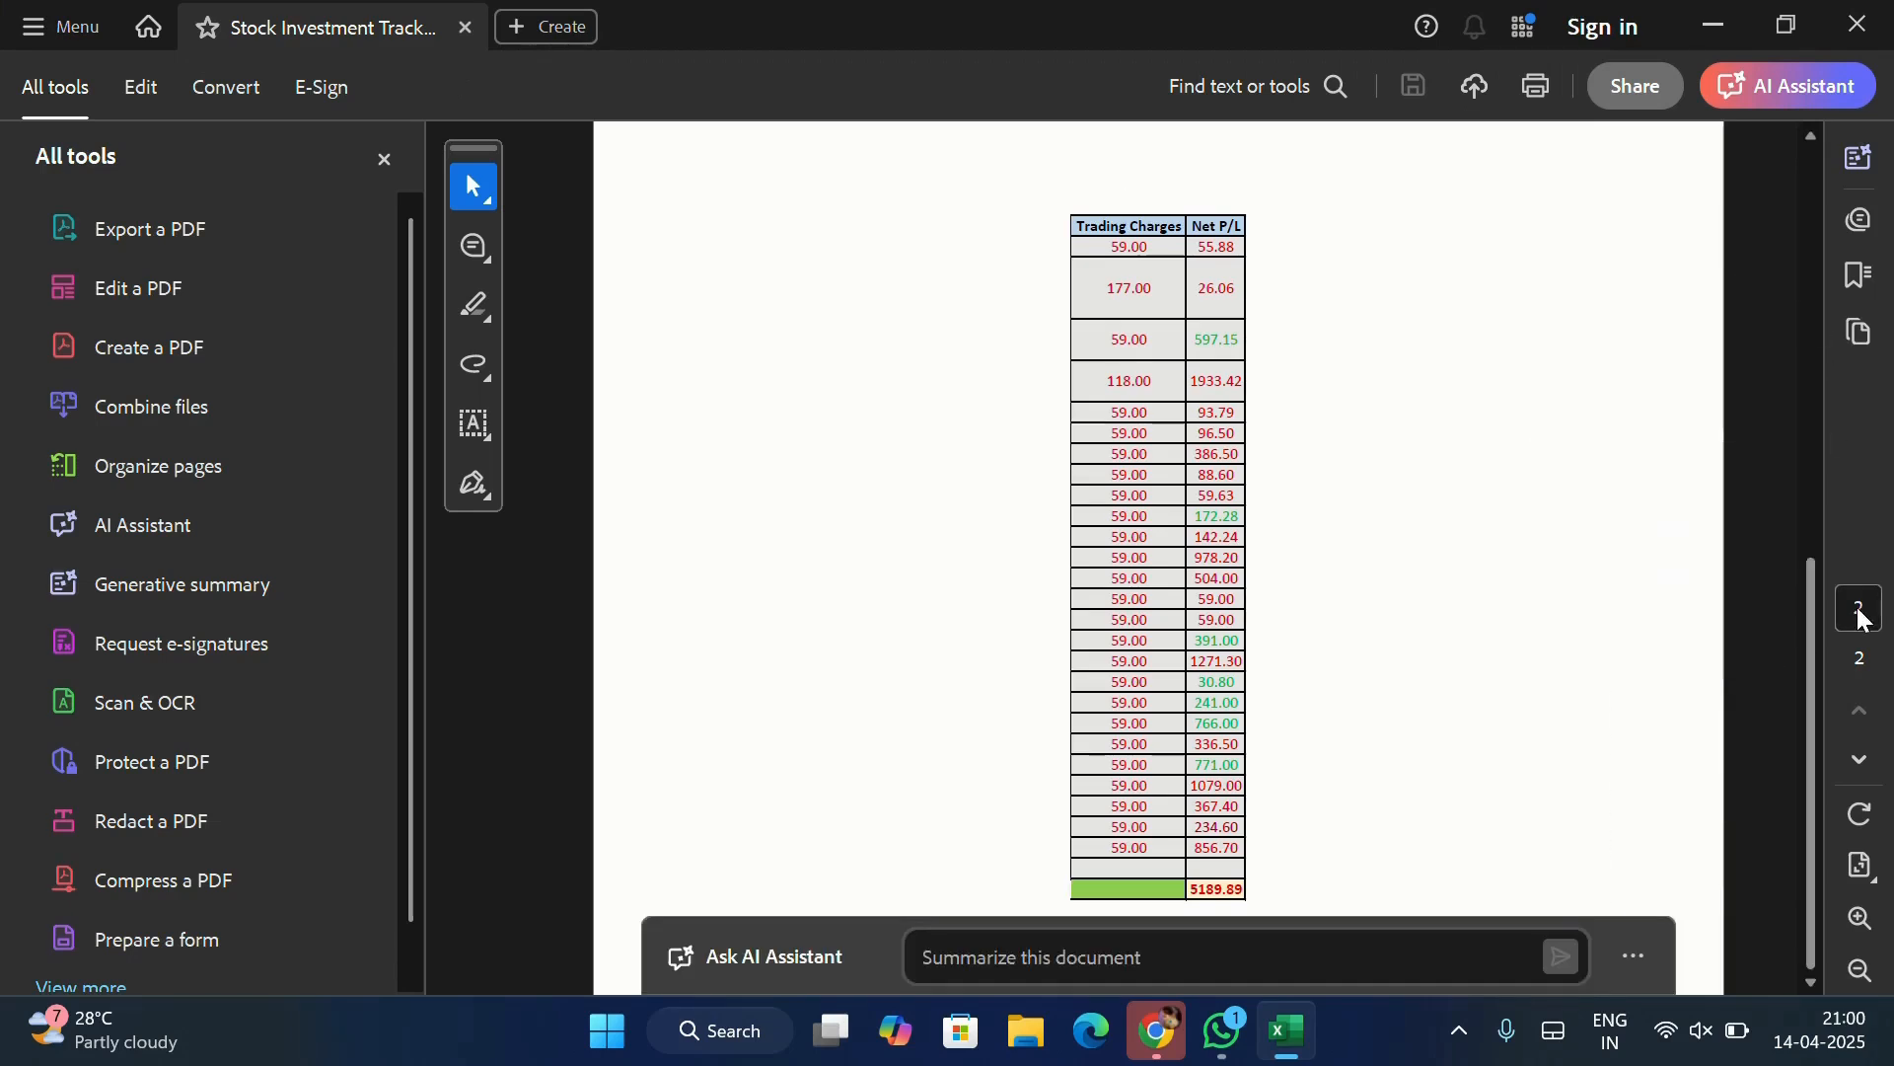
{"action": "scroll", "coordinate": [1443, 338], "scroll_direction": "up", "scroll_amount": 3}
{"action": "scroll", "coordinate": [1442, 338], "scroll_direction": "down", "scroll_amount": 3}
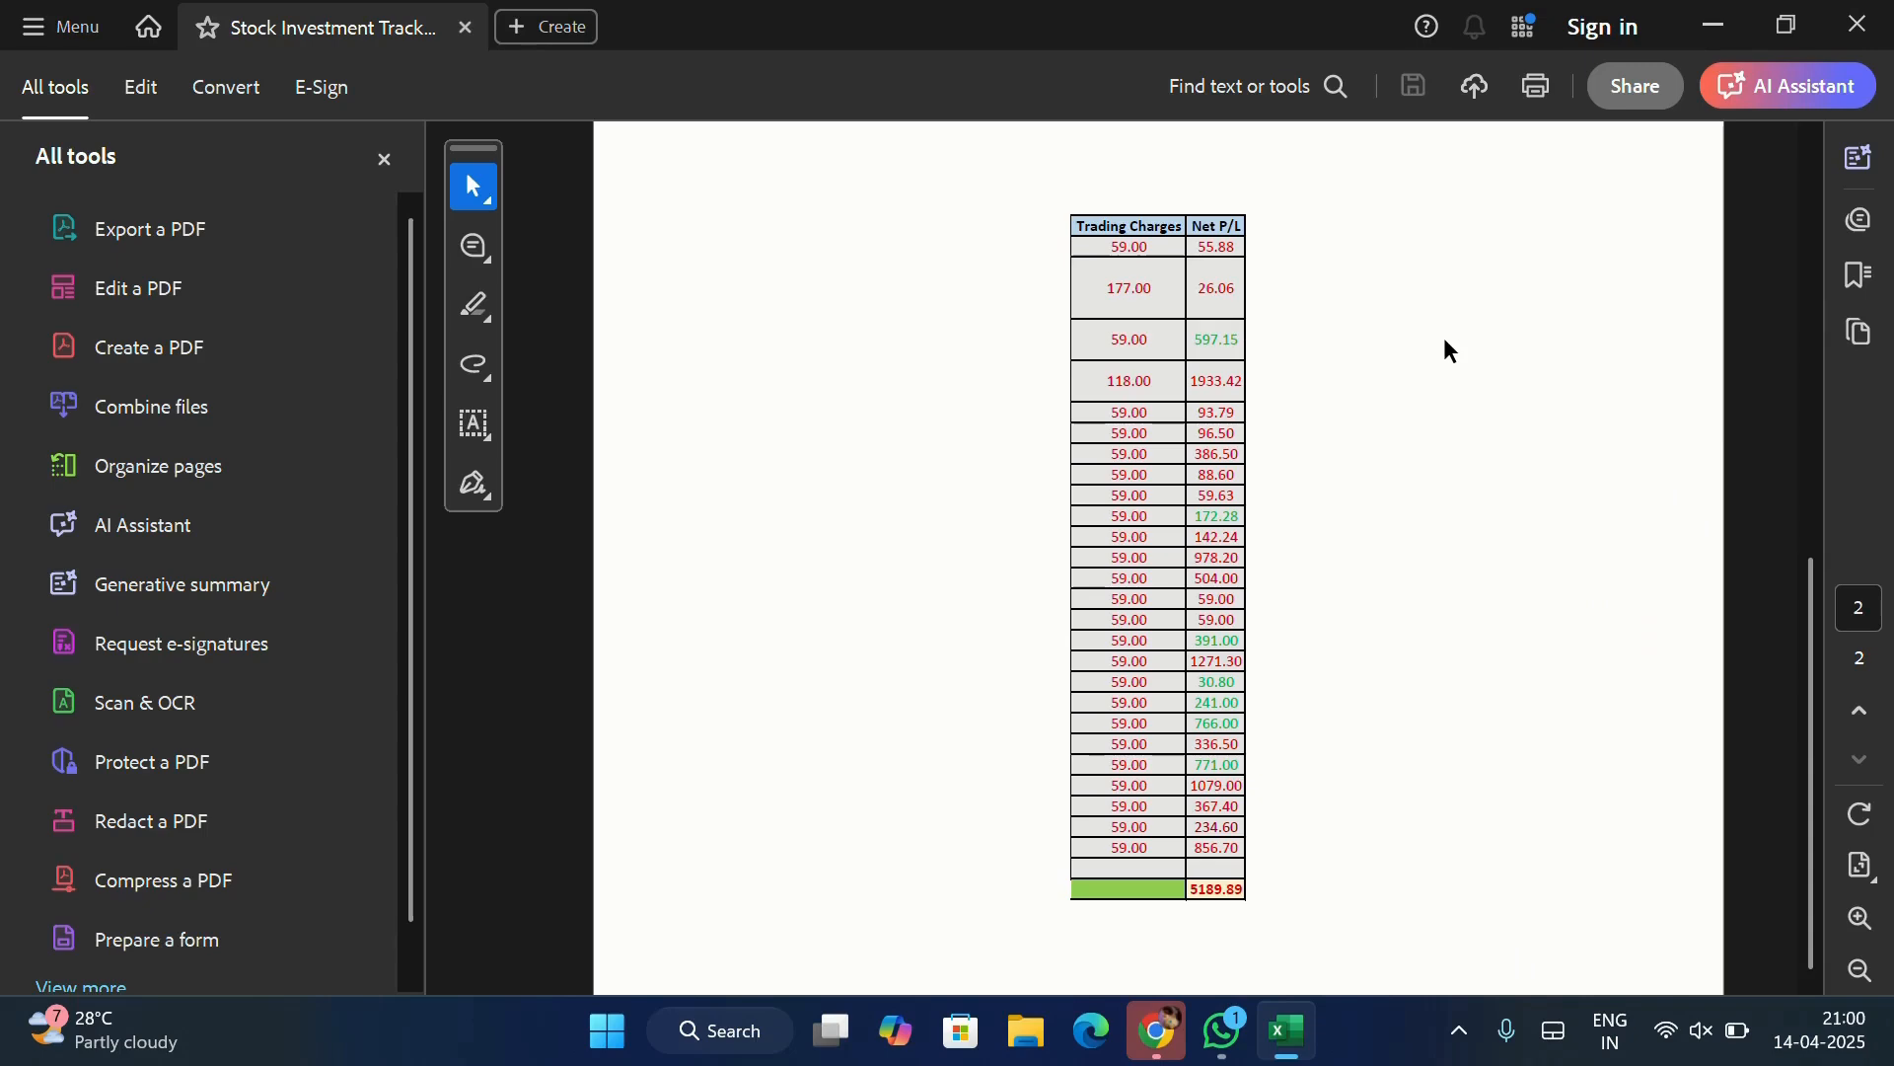
{"action": "scroll", "coordinate": [1447, 347], "scroll_direction": "up", "scroll_amount": 3}
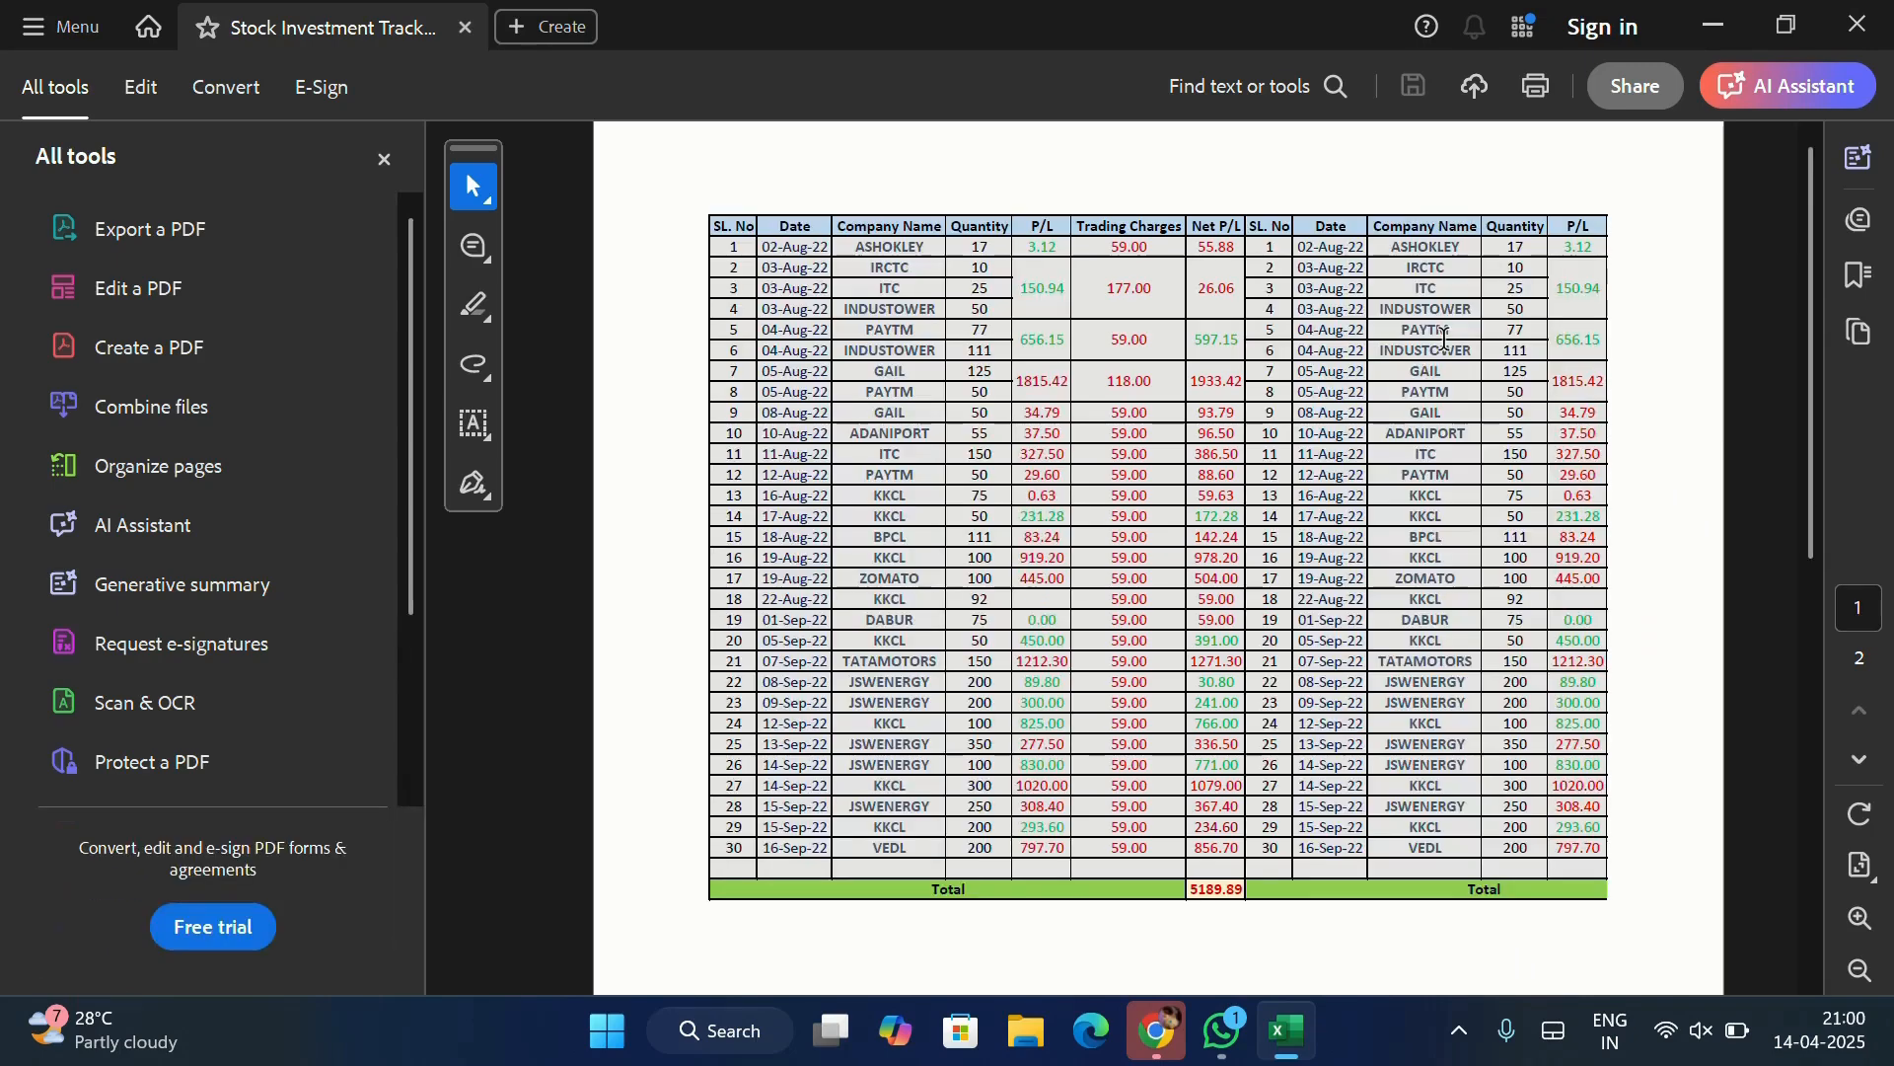
{"action": "scroll", "coordinate": [1442, 337], "scroll_direction": "down", "scroll_amount": 4}
{"action": "scroll", "coordinate": [1444, 345], "scroll_direction": "up", "scroll_amount": 2}
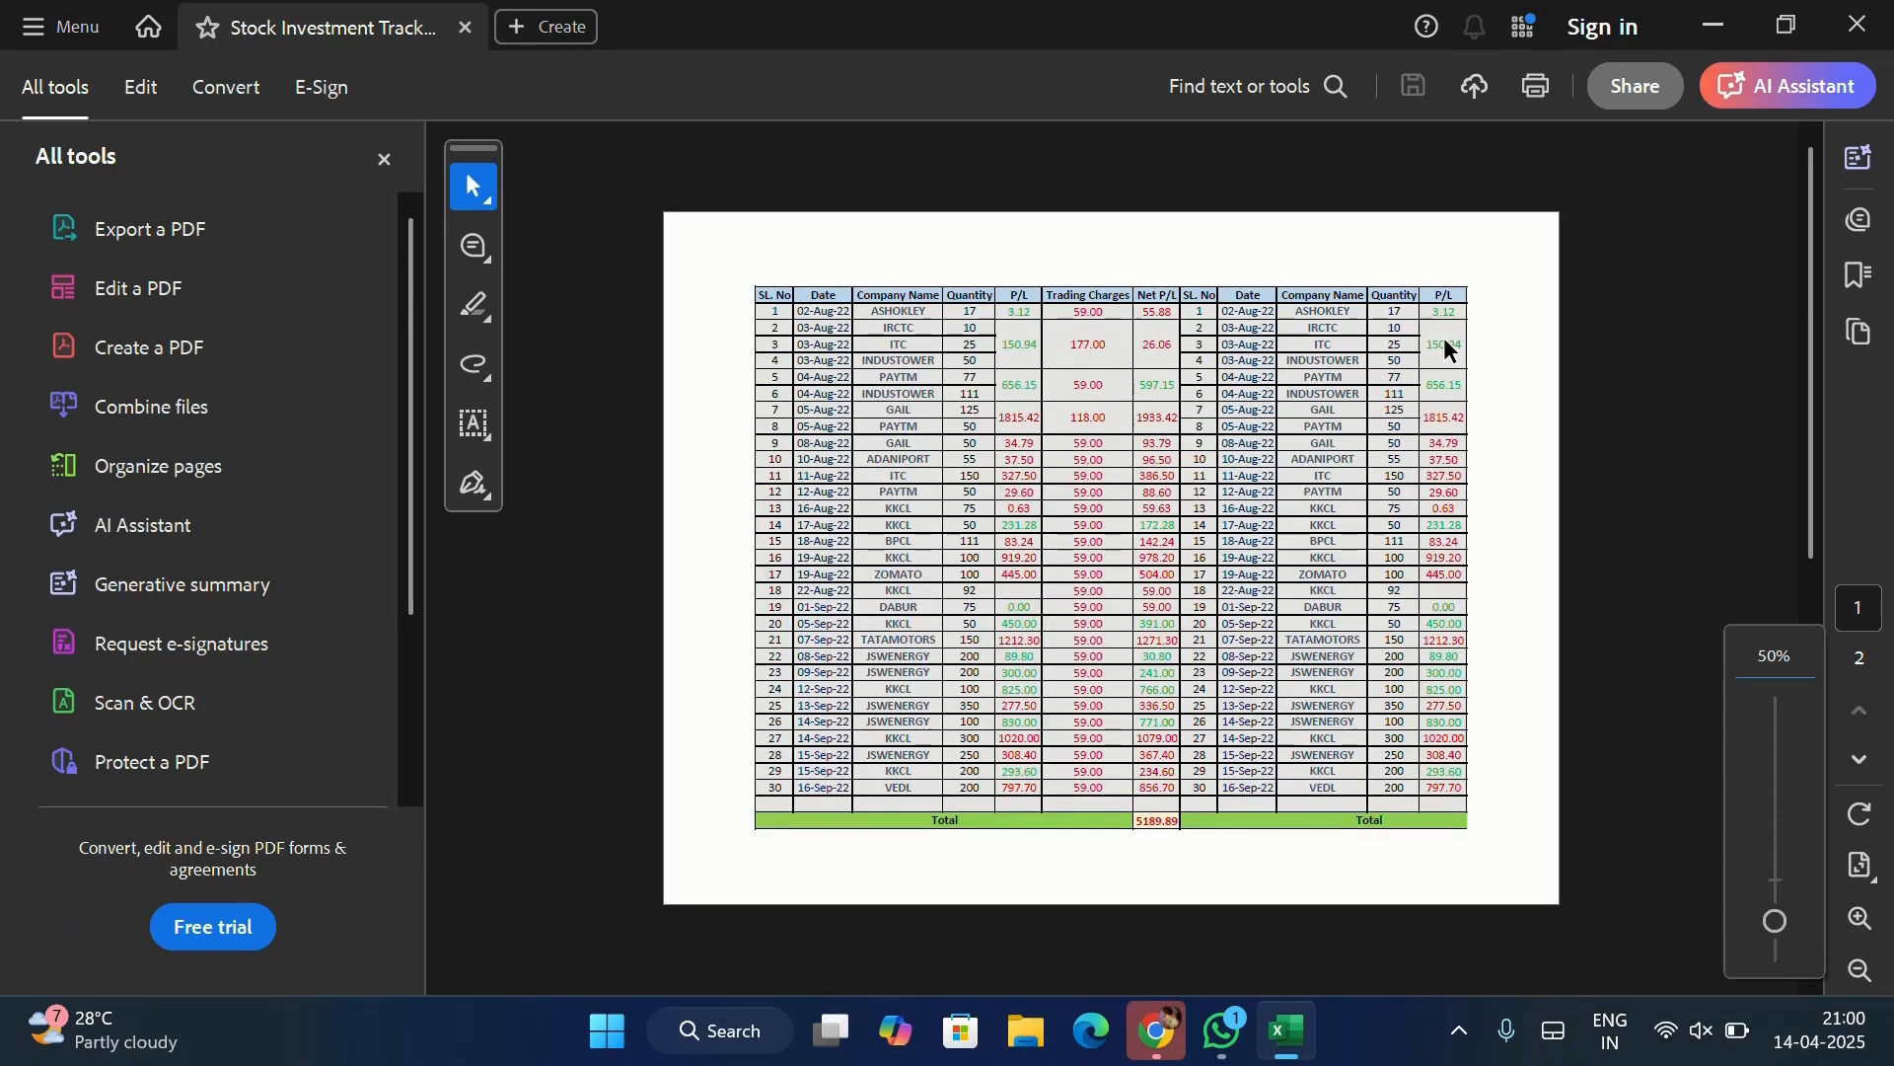
{"action": "scroll", "coordinate": [1184, 677], "scroll_direction": "down", "scroll_amount": 3}
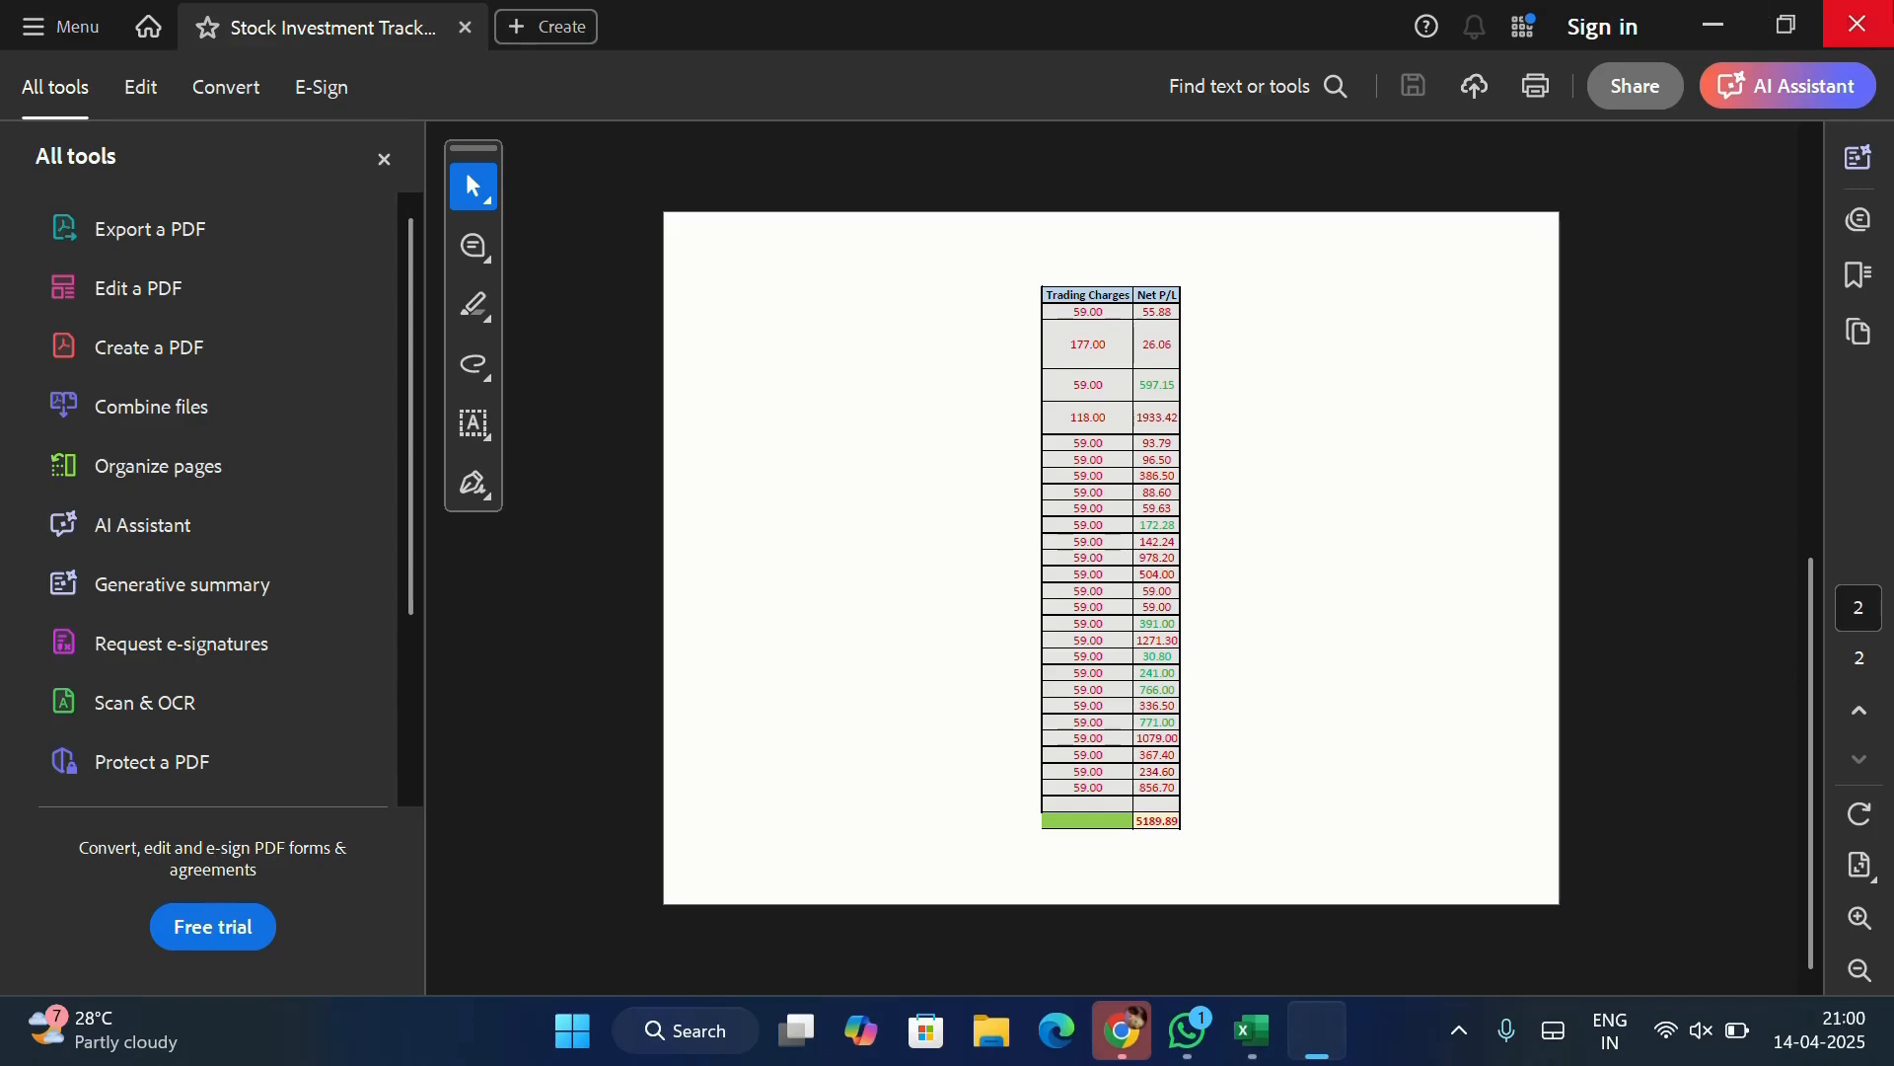
{"action": "key", "text": "alt+Tab"}
{"action": "left_click", "coordinate": [837, 541]}
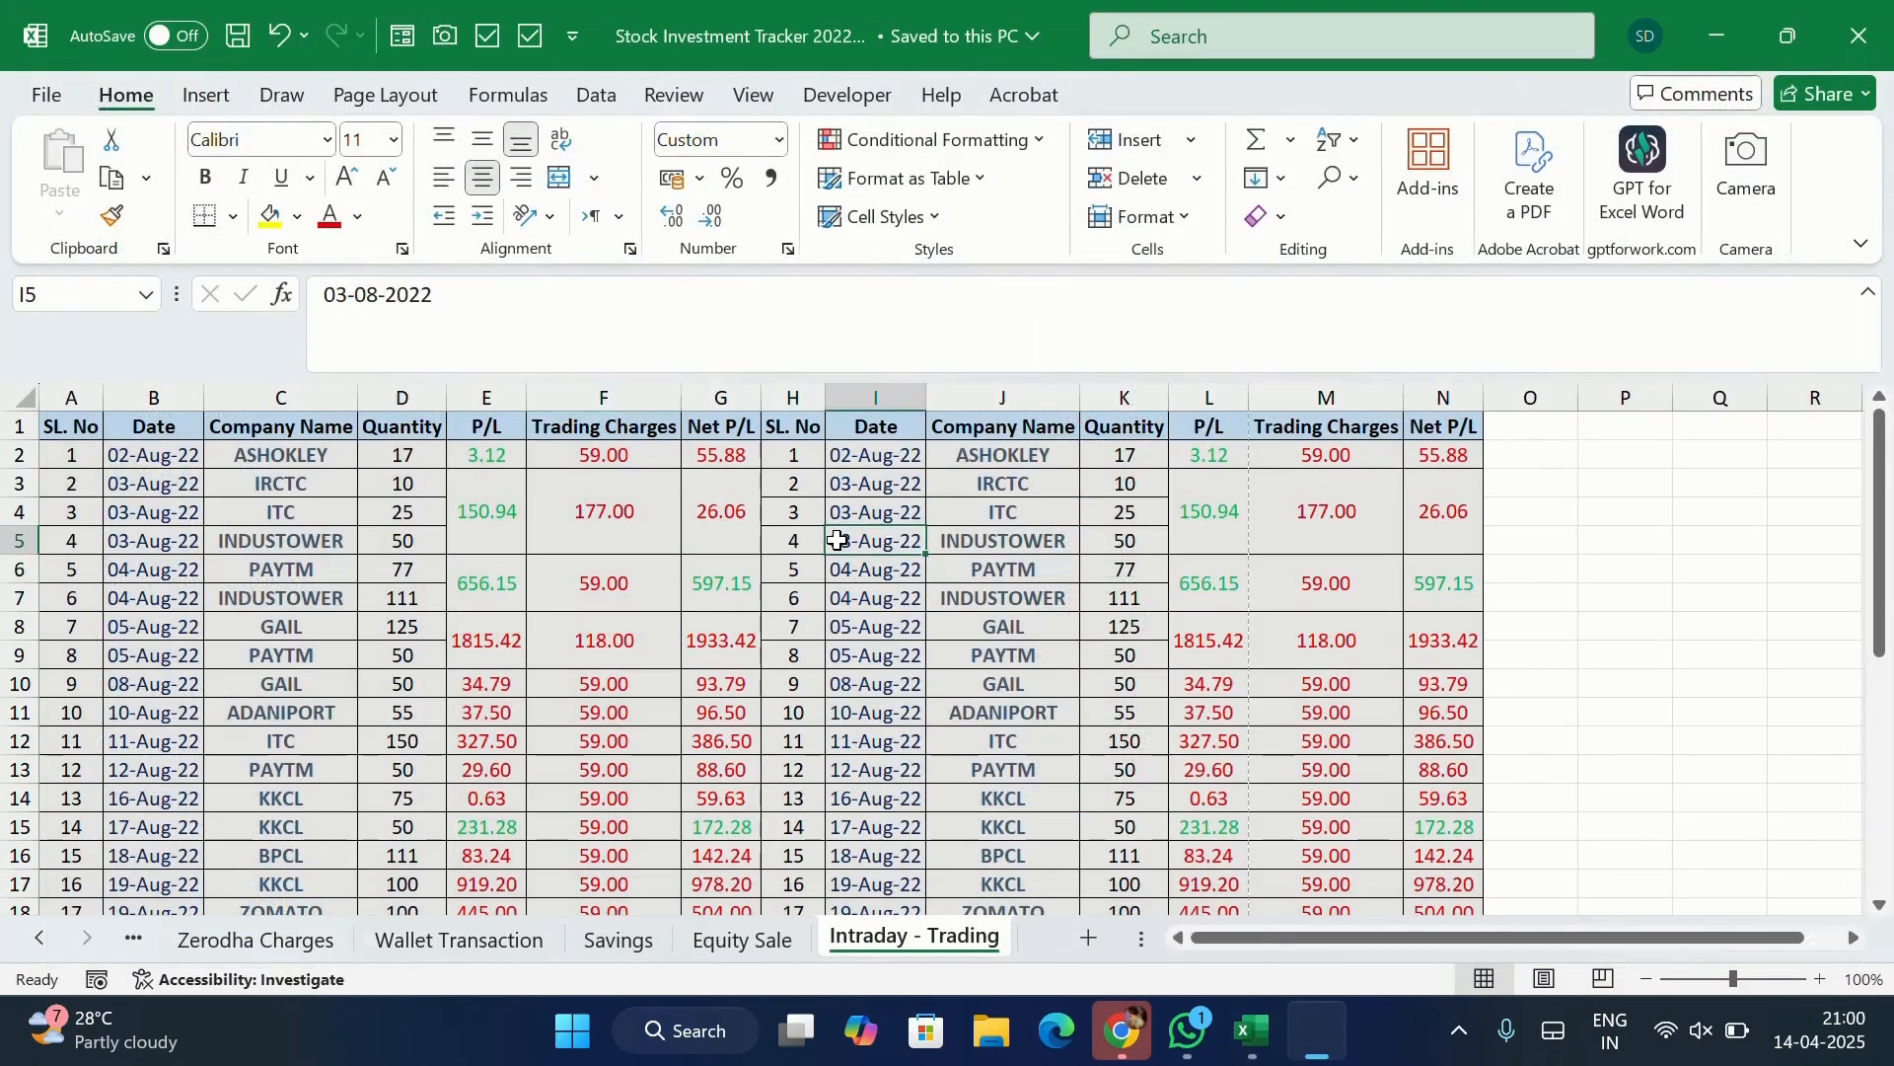
Step: Set the print scaling of the active sheet to Fit Sheet on One Page
{"action": "left_click", "coordinate": [50, 97]}
{"action": "left_click", "coordinate": [102, 631]}
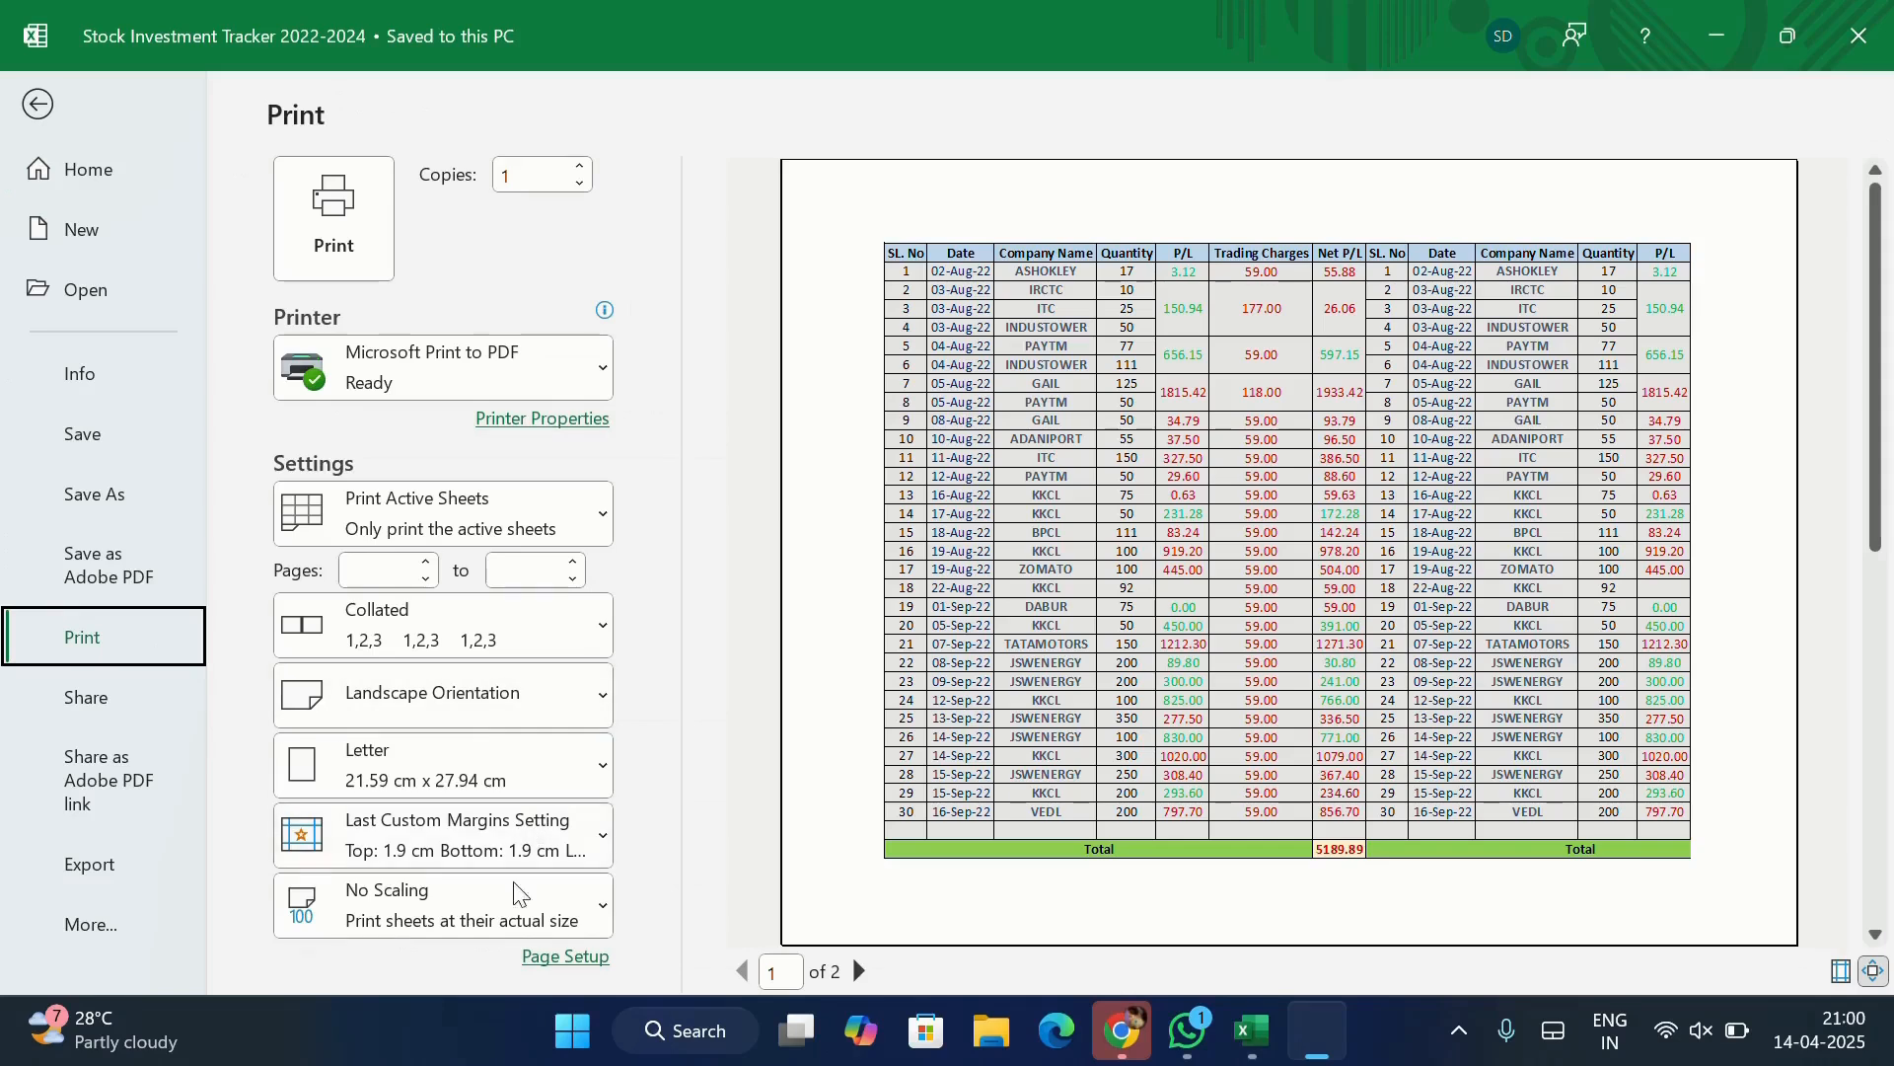
{"action": "left_click", "coordinate": [511, 916]}
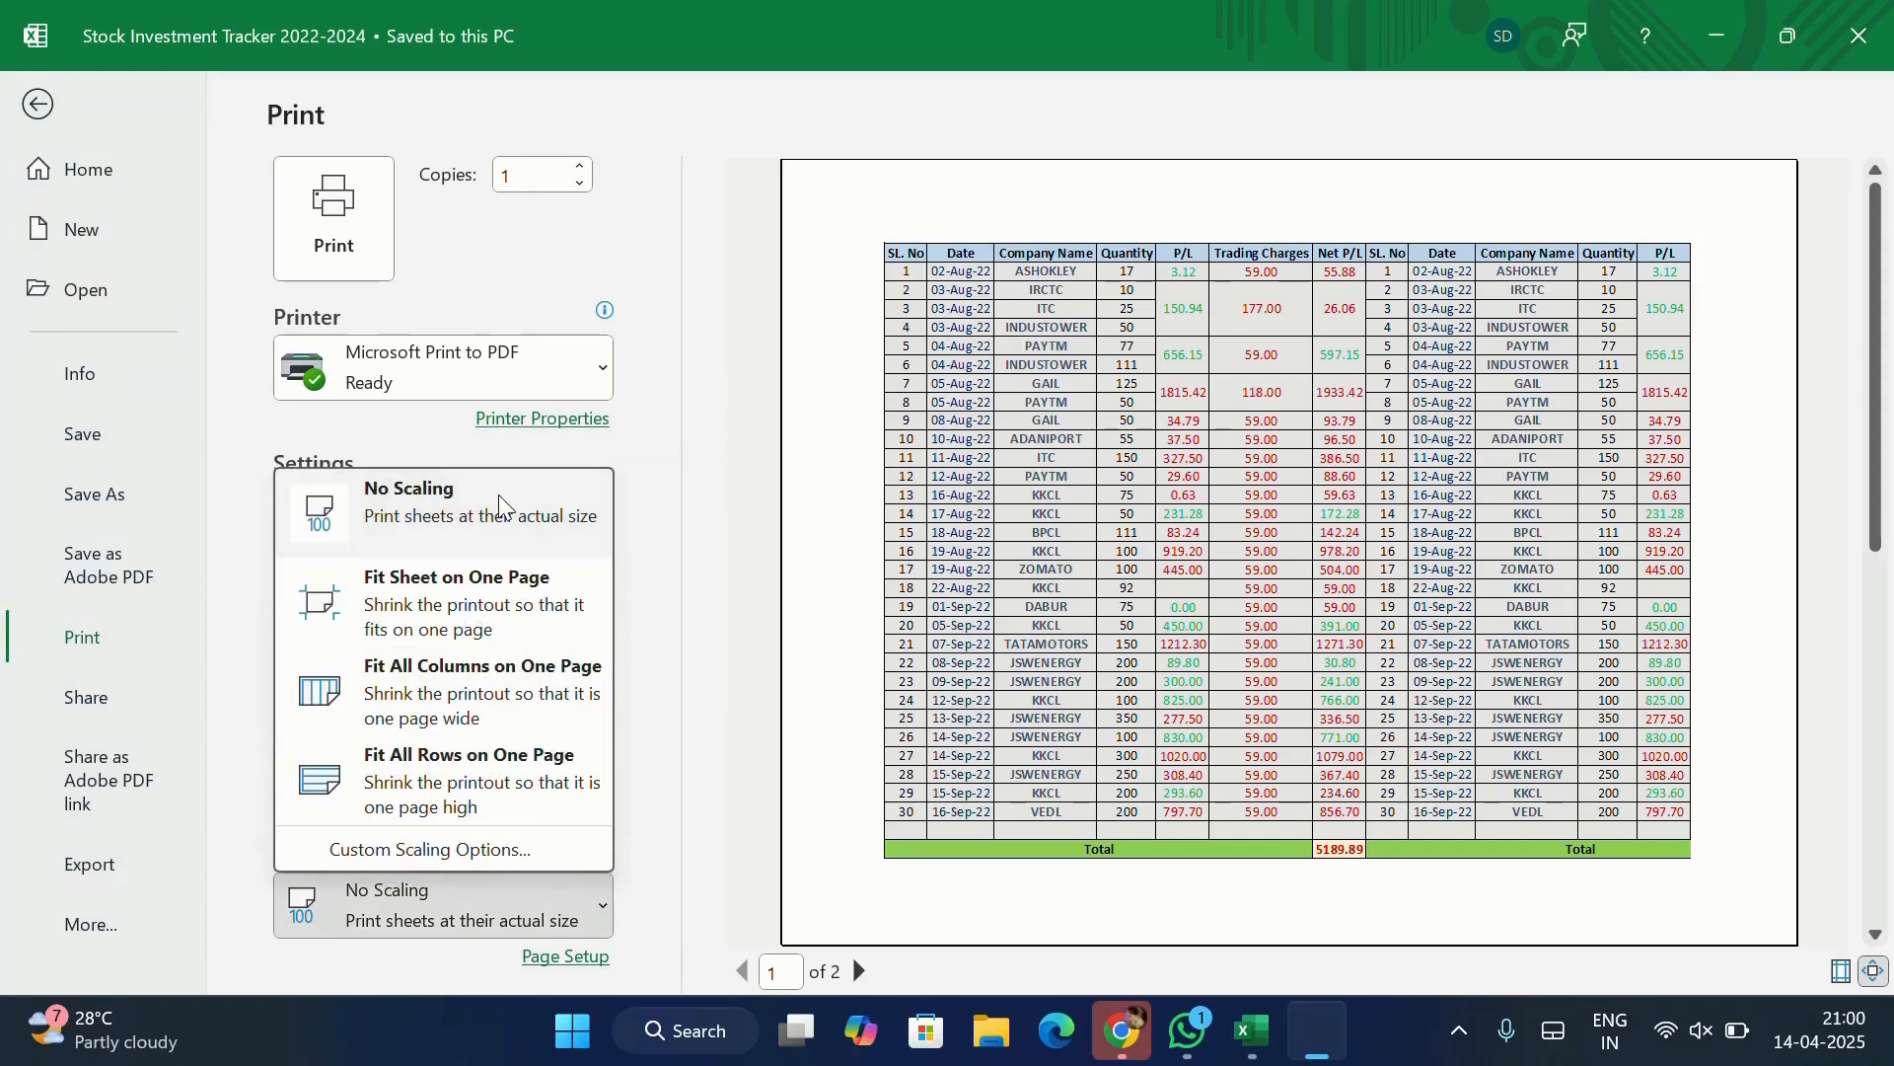
{"action": "left_click", "coordinate": [575, 605]}
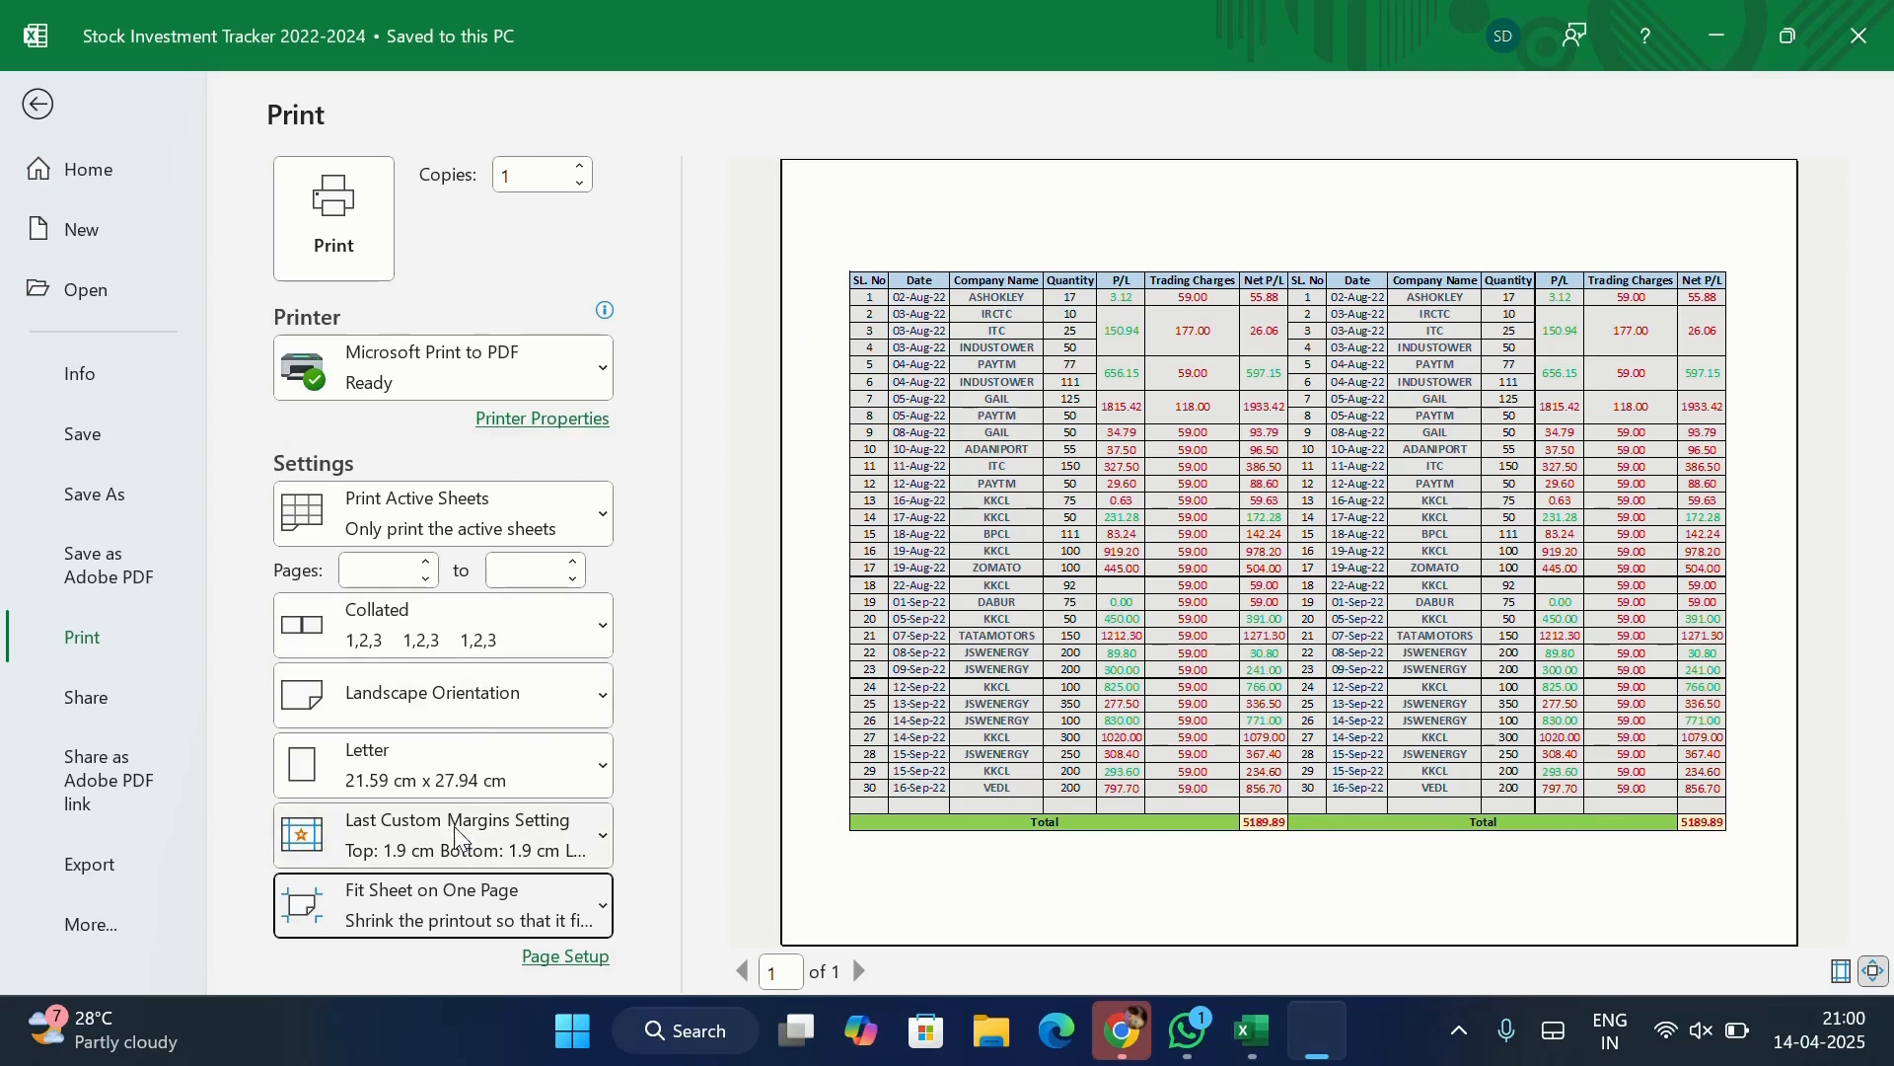
Step: Preview the printout in Portrait Orientation and restore Landscape Orientation
{"action": "left_click", "coordinate": [477, 706]}
{"action": "left_click", "coordinate": [470, 766]}
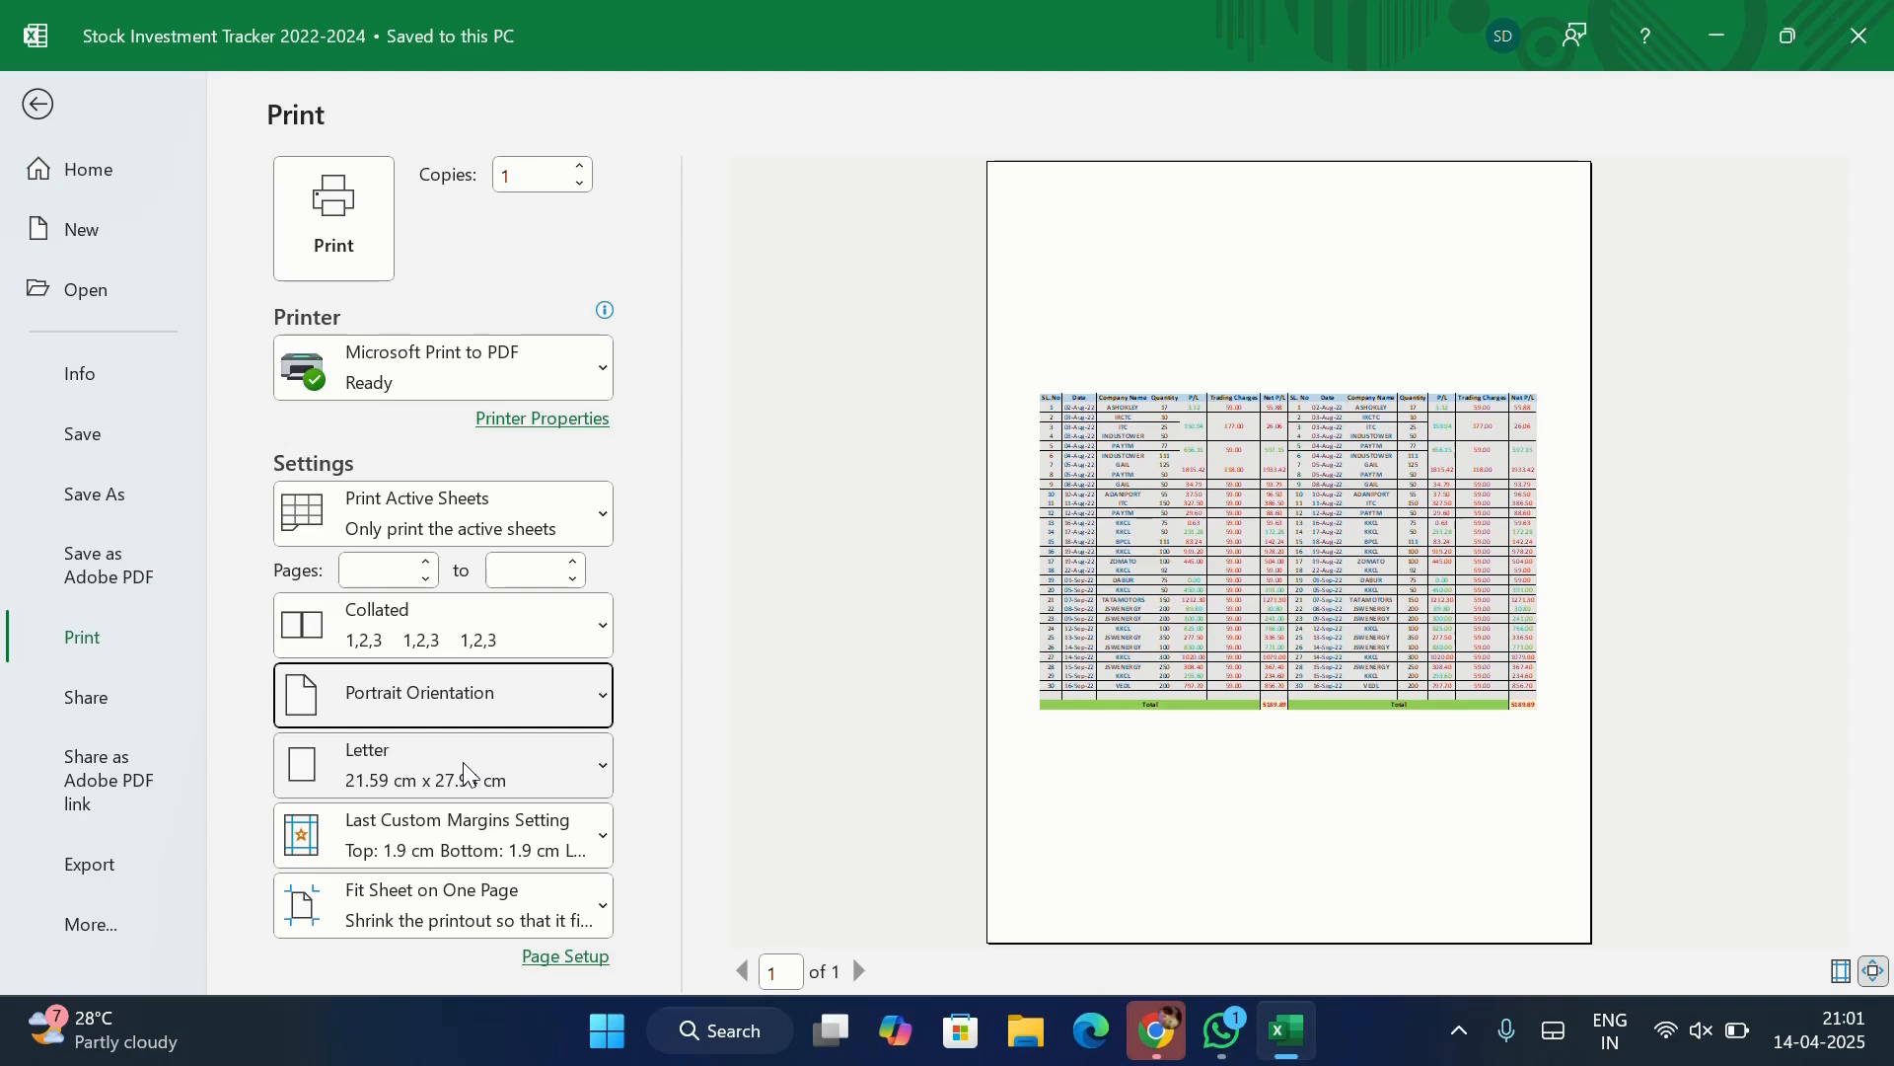
{"action": "left_click", "coordinate": [505, 683]}
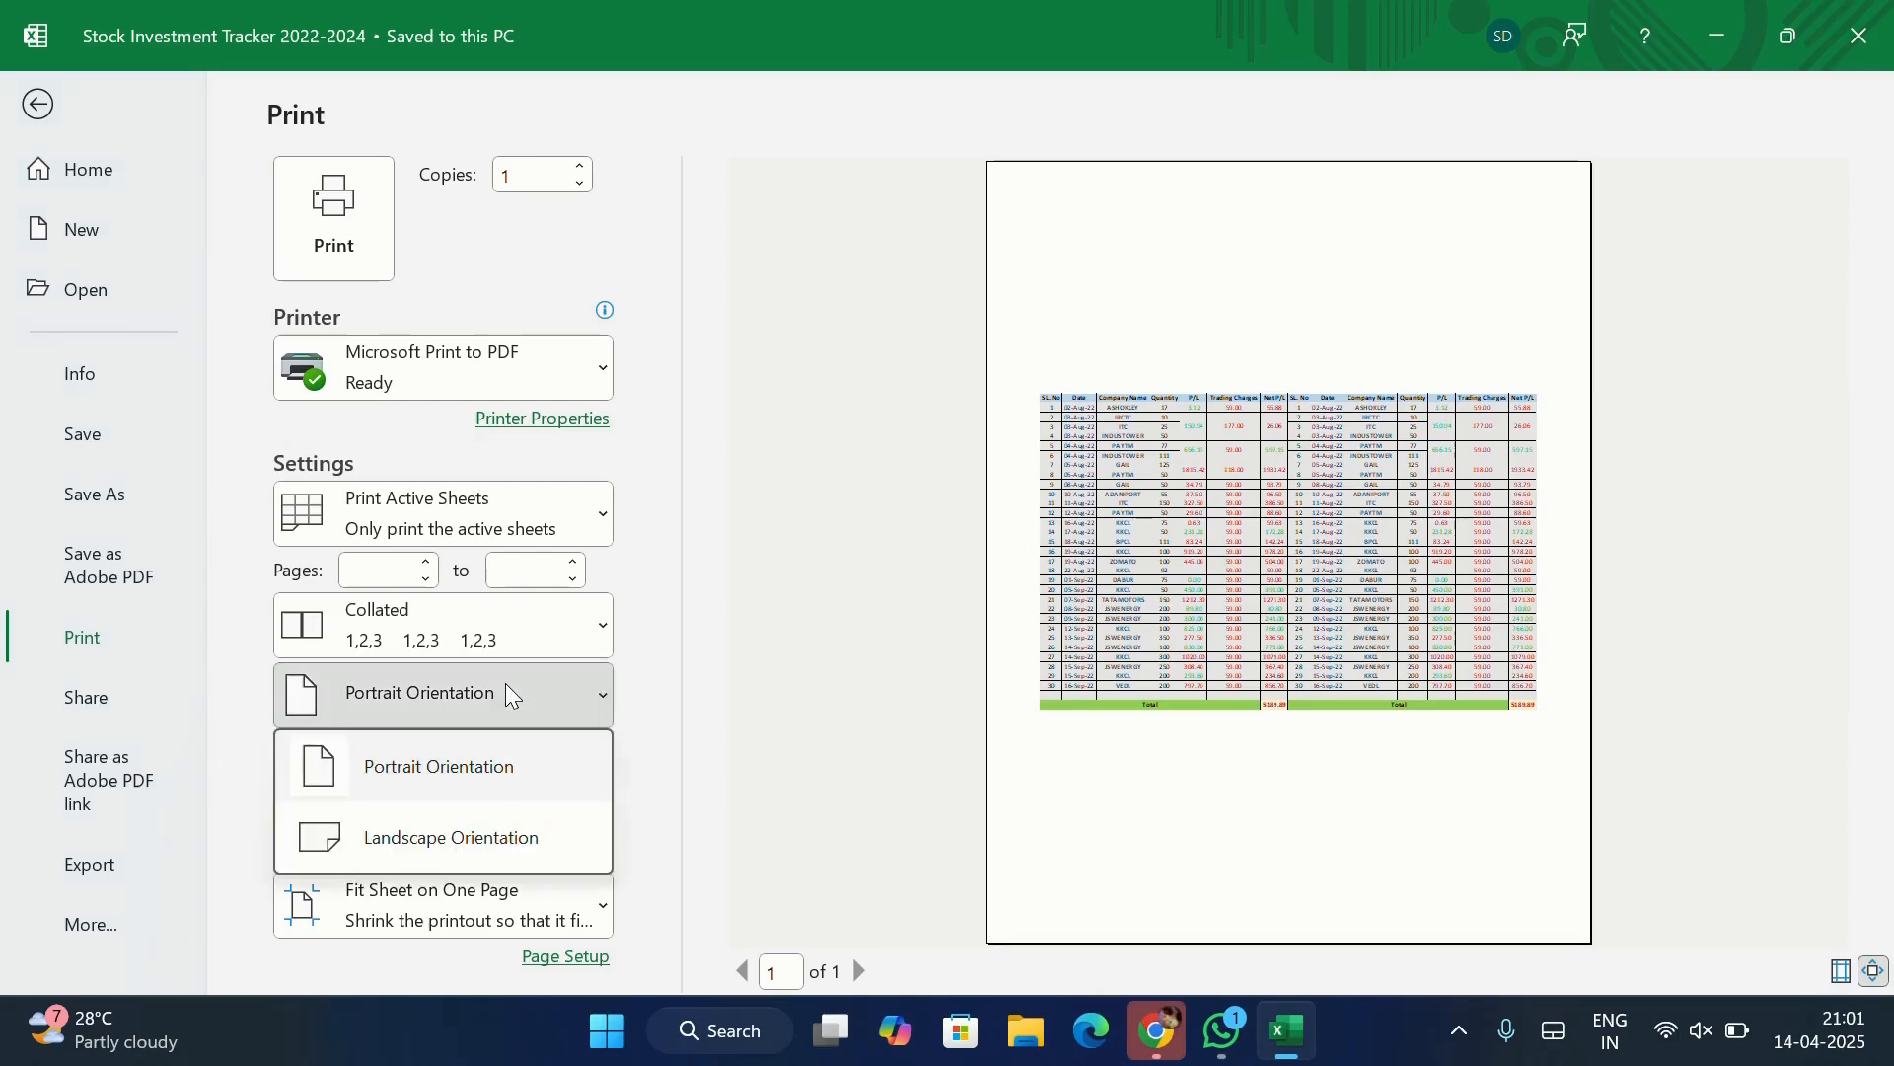
{"action": "left_click", "coordinate": [487, 837]}
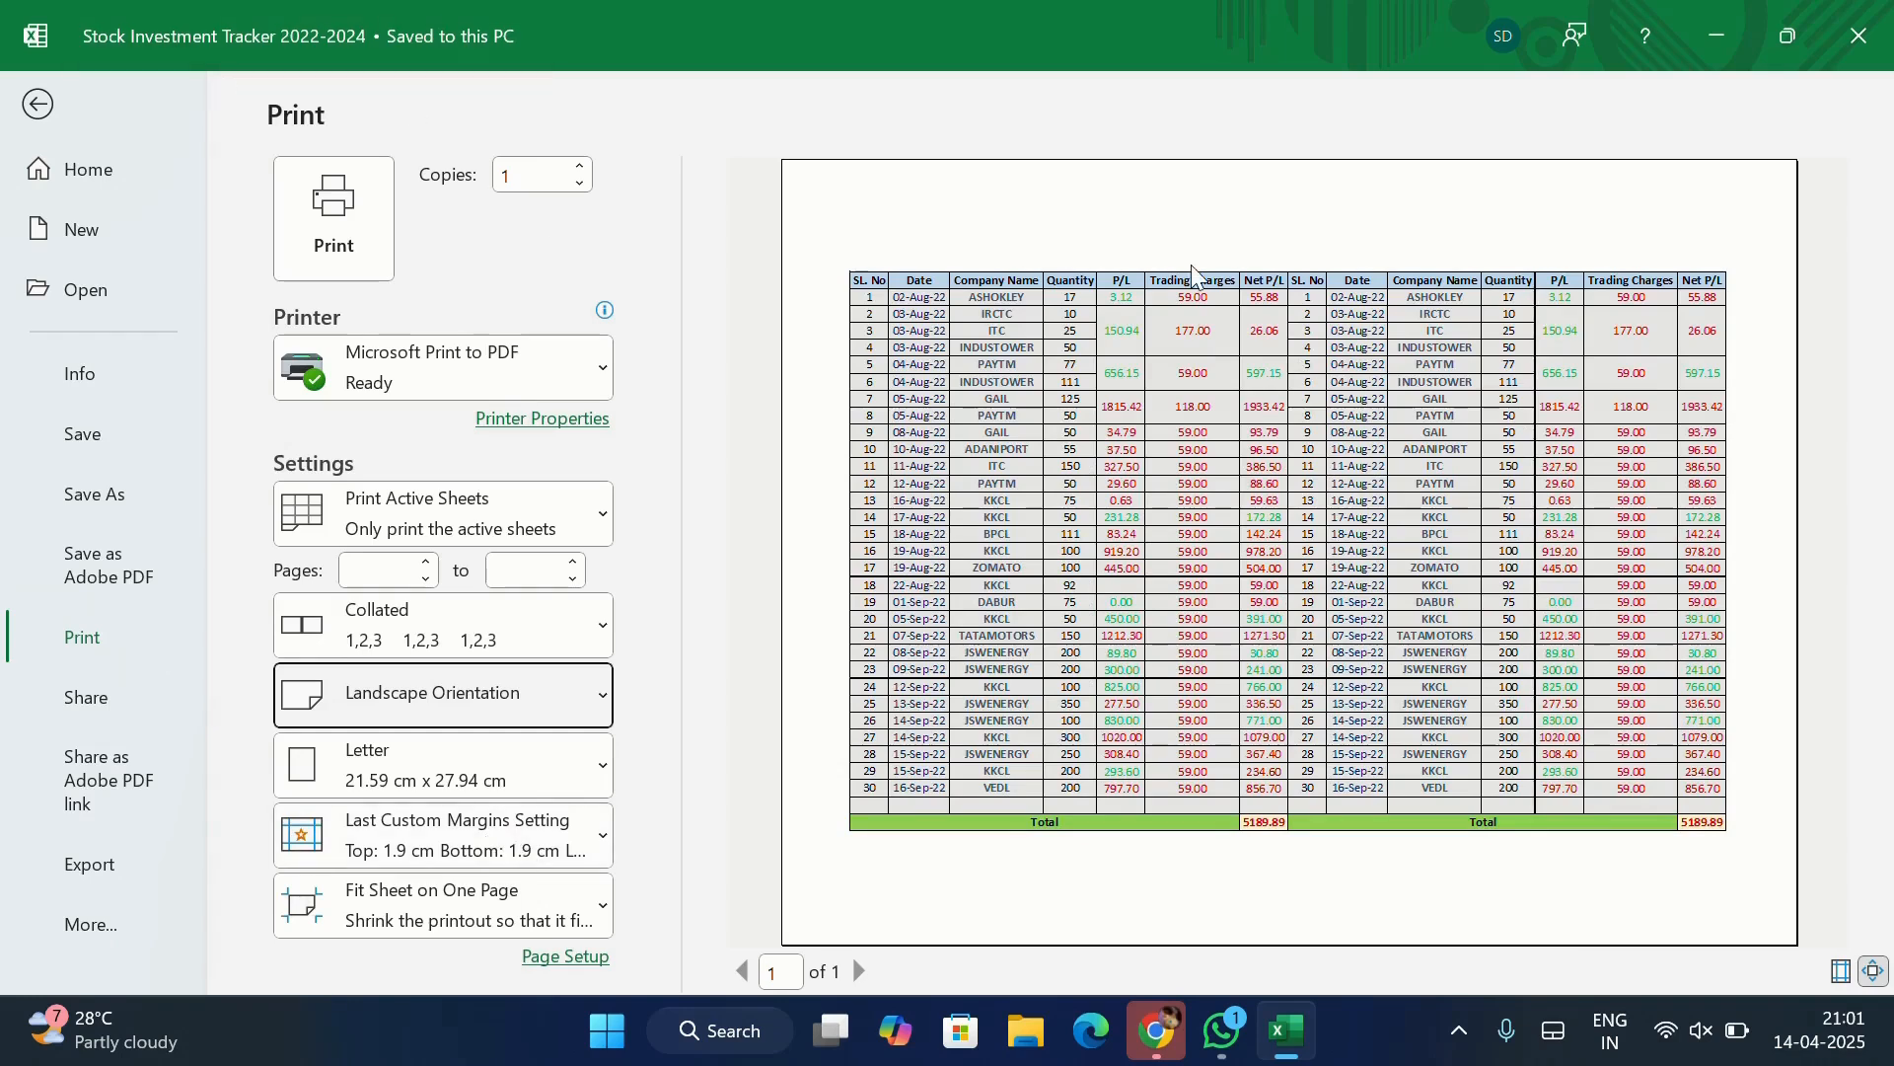
Step: Print the sheet with Microsoft Print to PDF into Downloads, replacing the existing Stock Investment Tracker 2022-2024 PDF
{"action": "left_click", "coordinate": [423, 382]}
{"action": "left_click", "coordinate": [423, 382]}
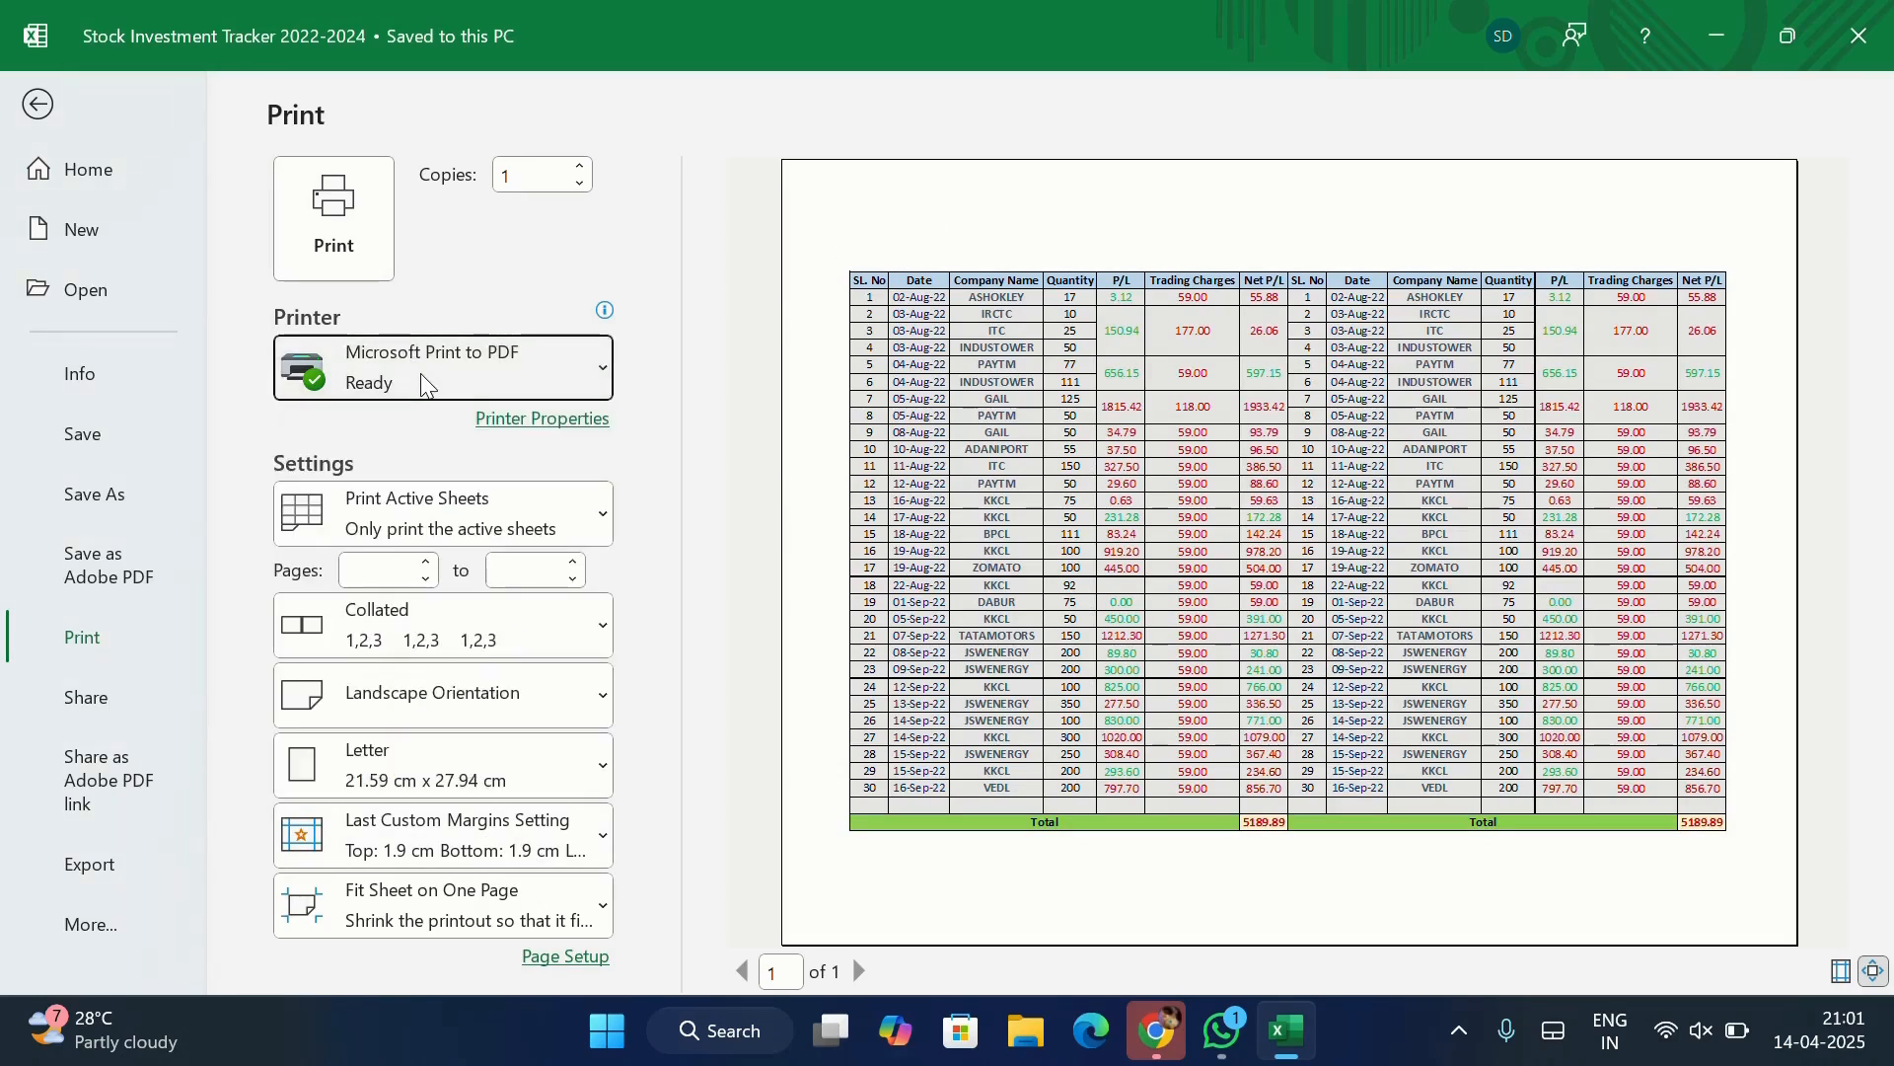
{"action": "left_click", "coordinate": [334, 212]}
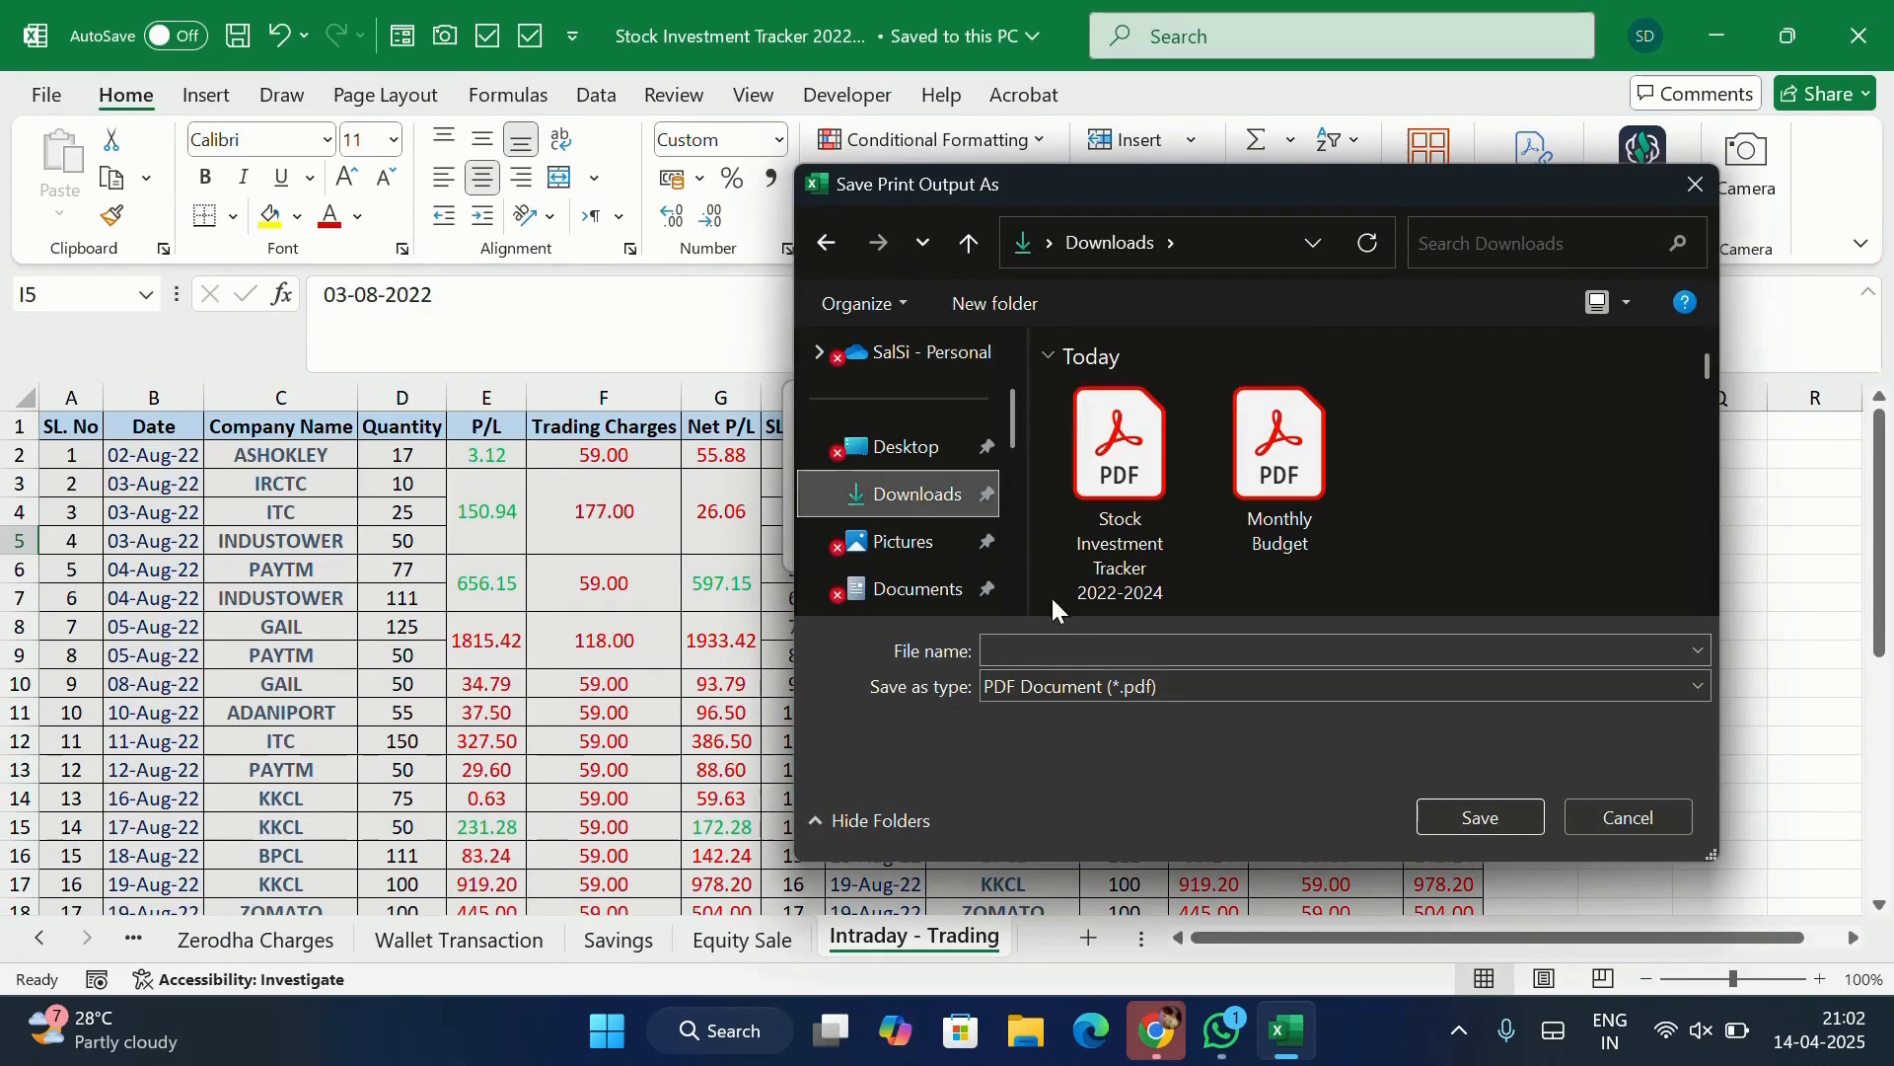
{"action": "left_click", "coordinate": [1164, 563]}
{"action": "left_click", "coordinate": [1488, 819]}
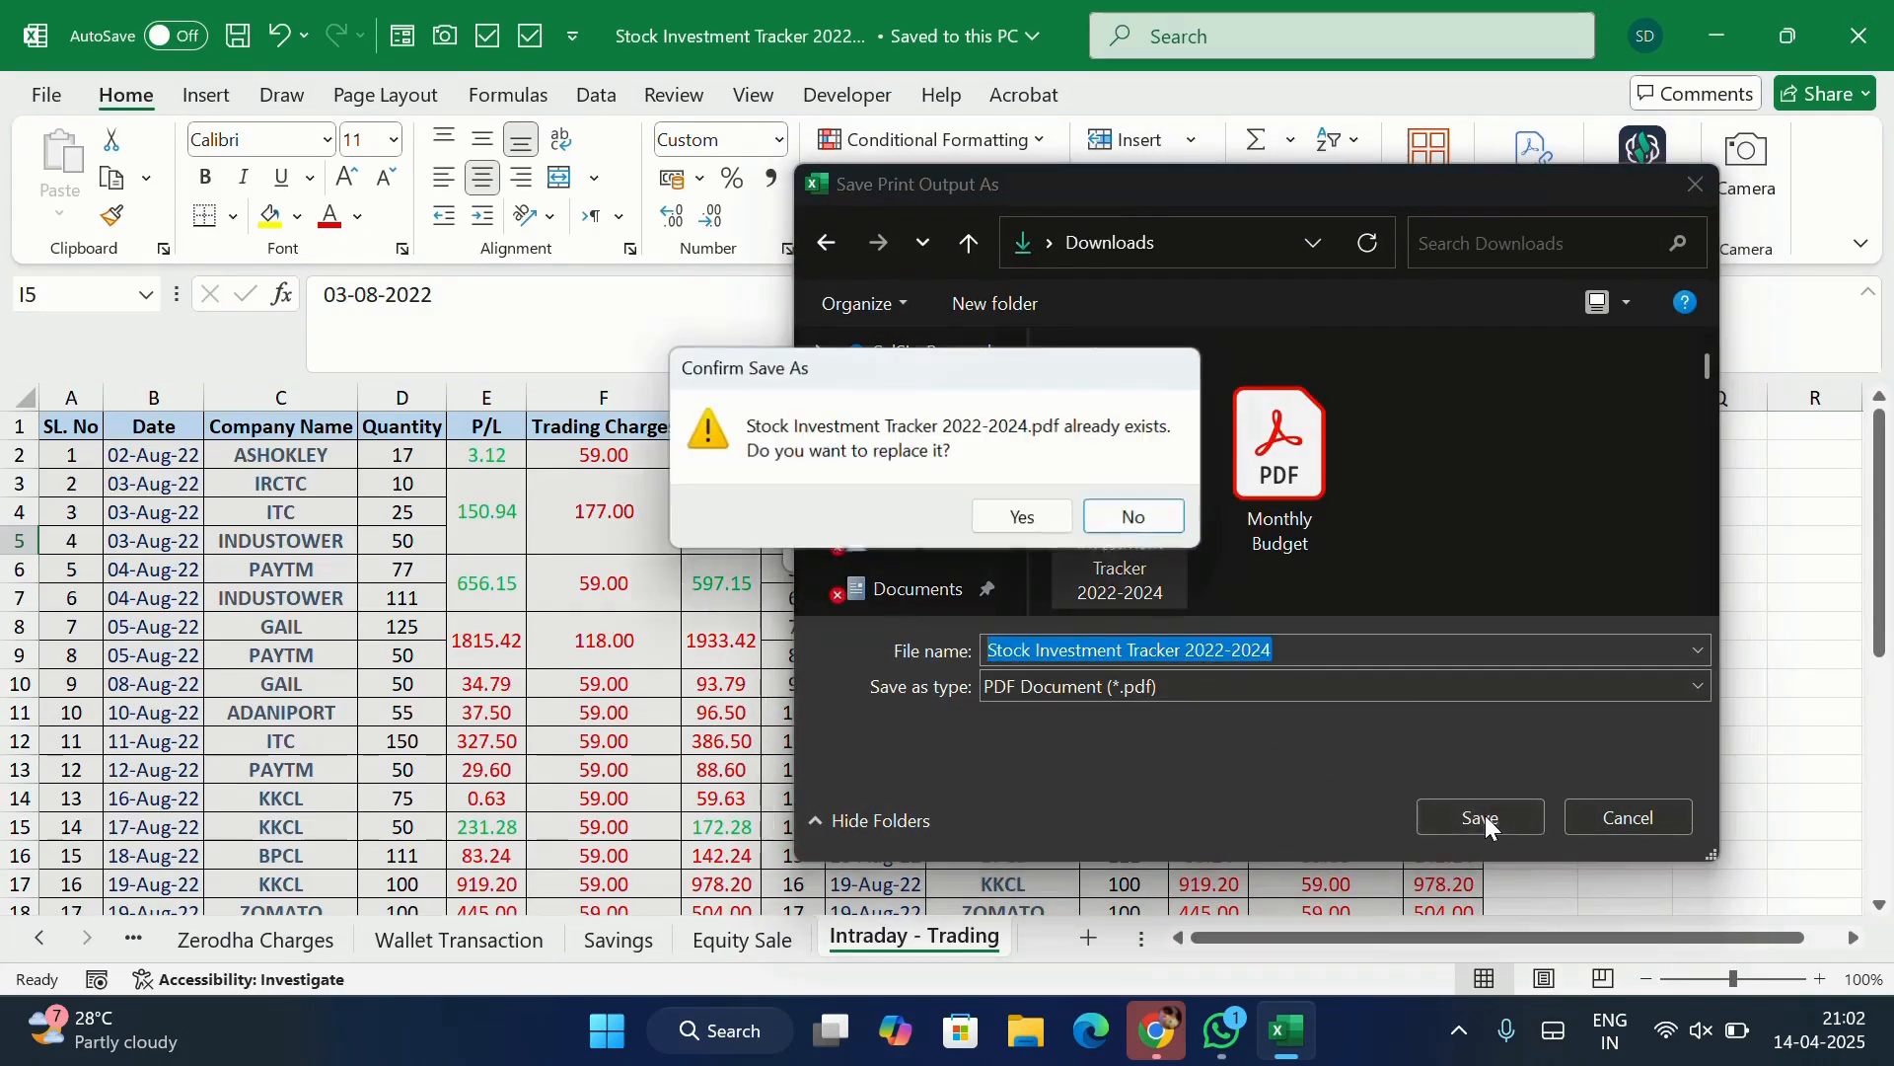
{"action": "left_click", "coordinate": [1022, 513]}
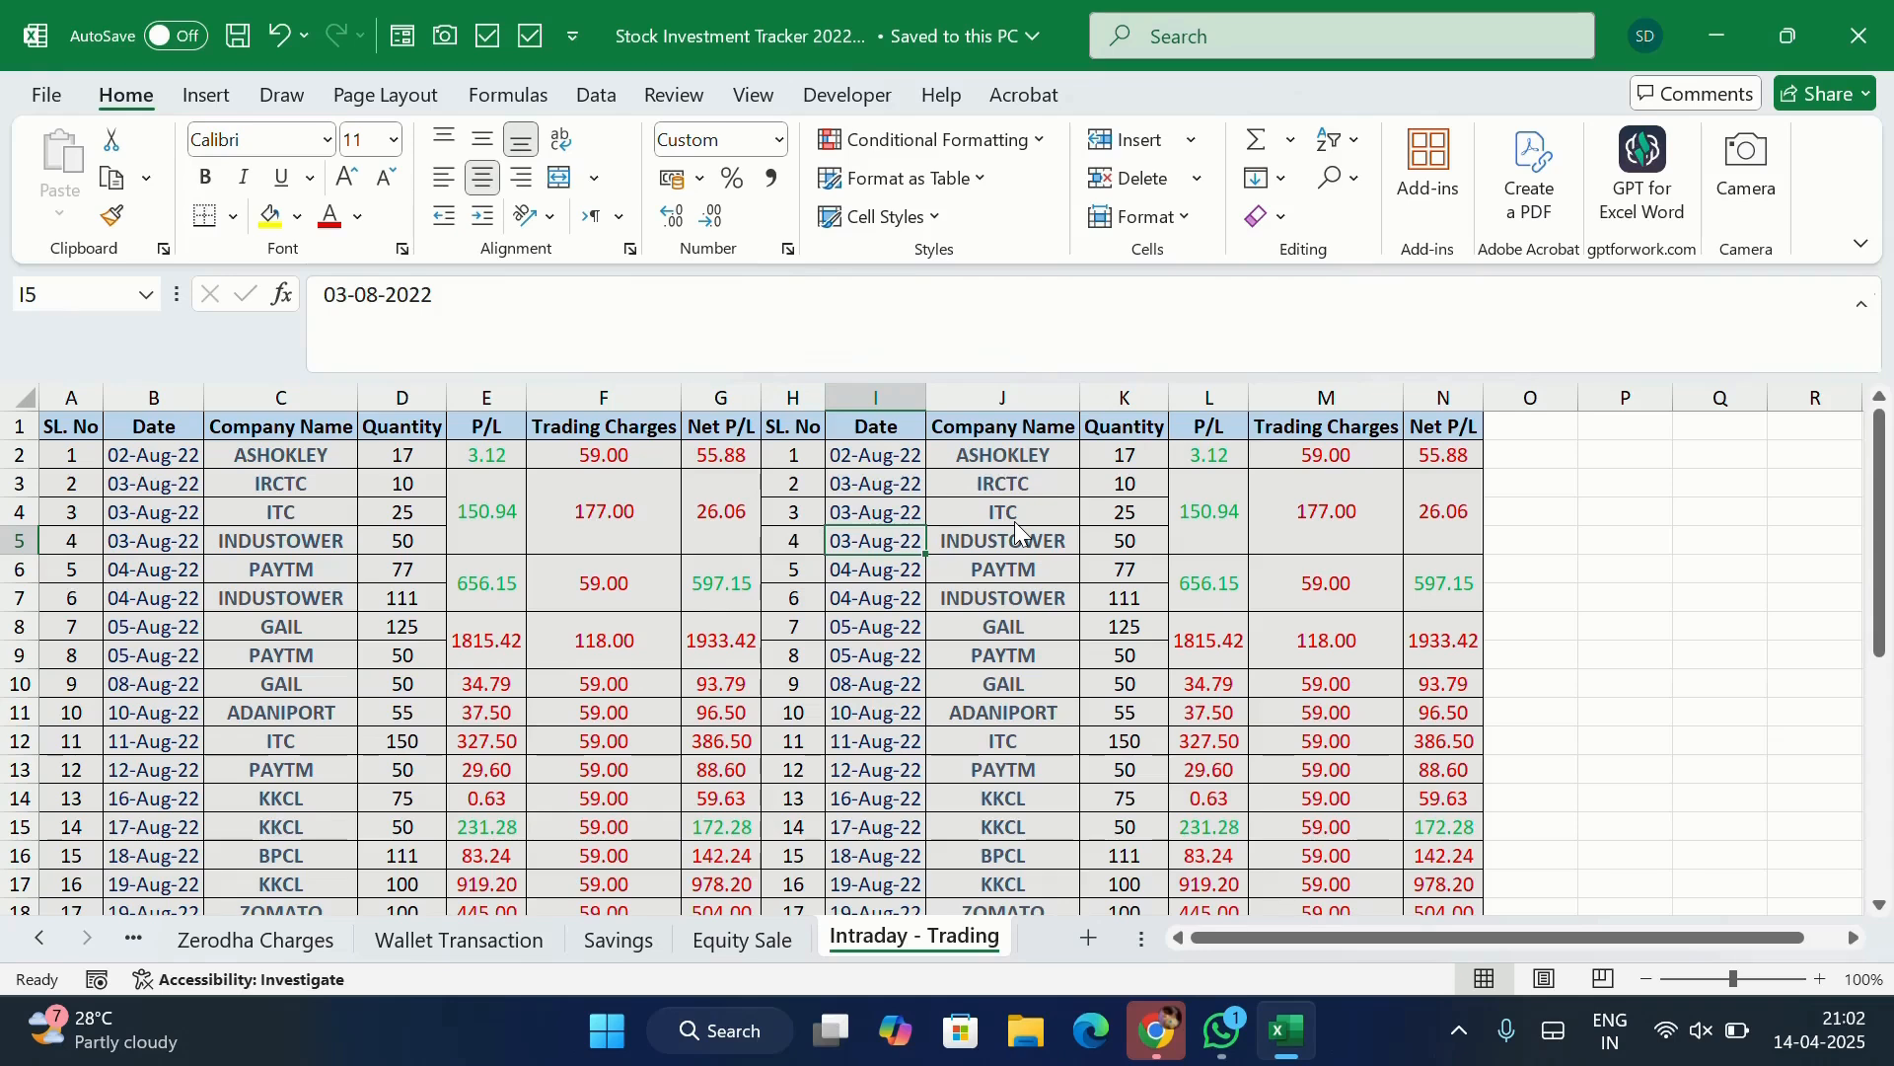
Step: Switch to File Explorer and open the Stock Investment Tracker 2022-2024 PDF from the Downloads folder
{"action": "left_click", "coordinate": [1011, 1029]}
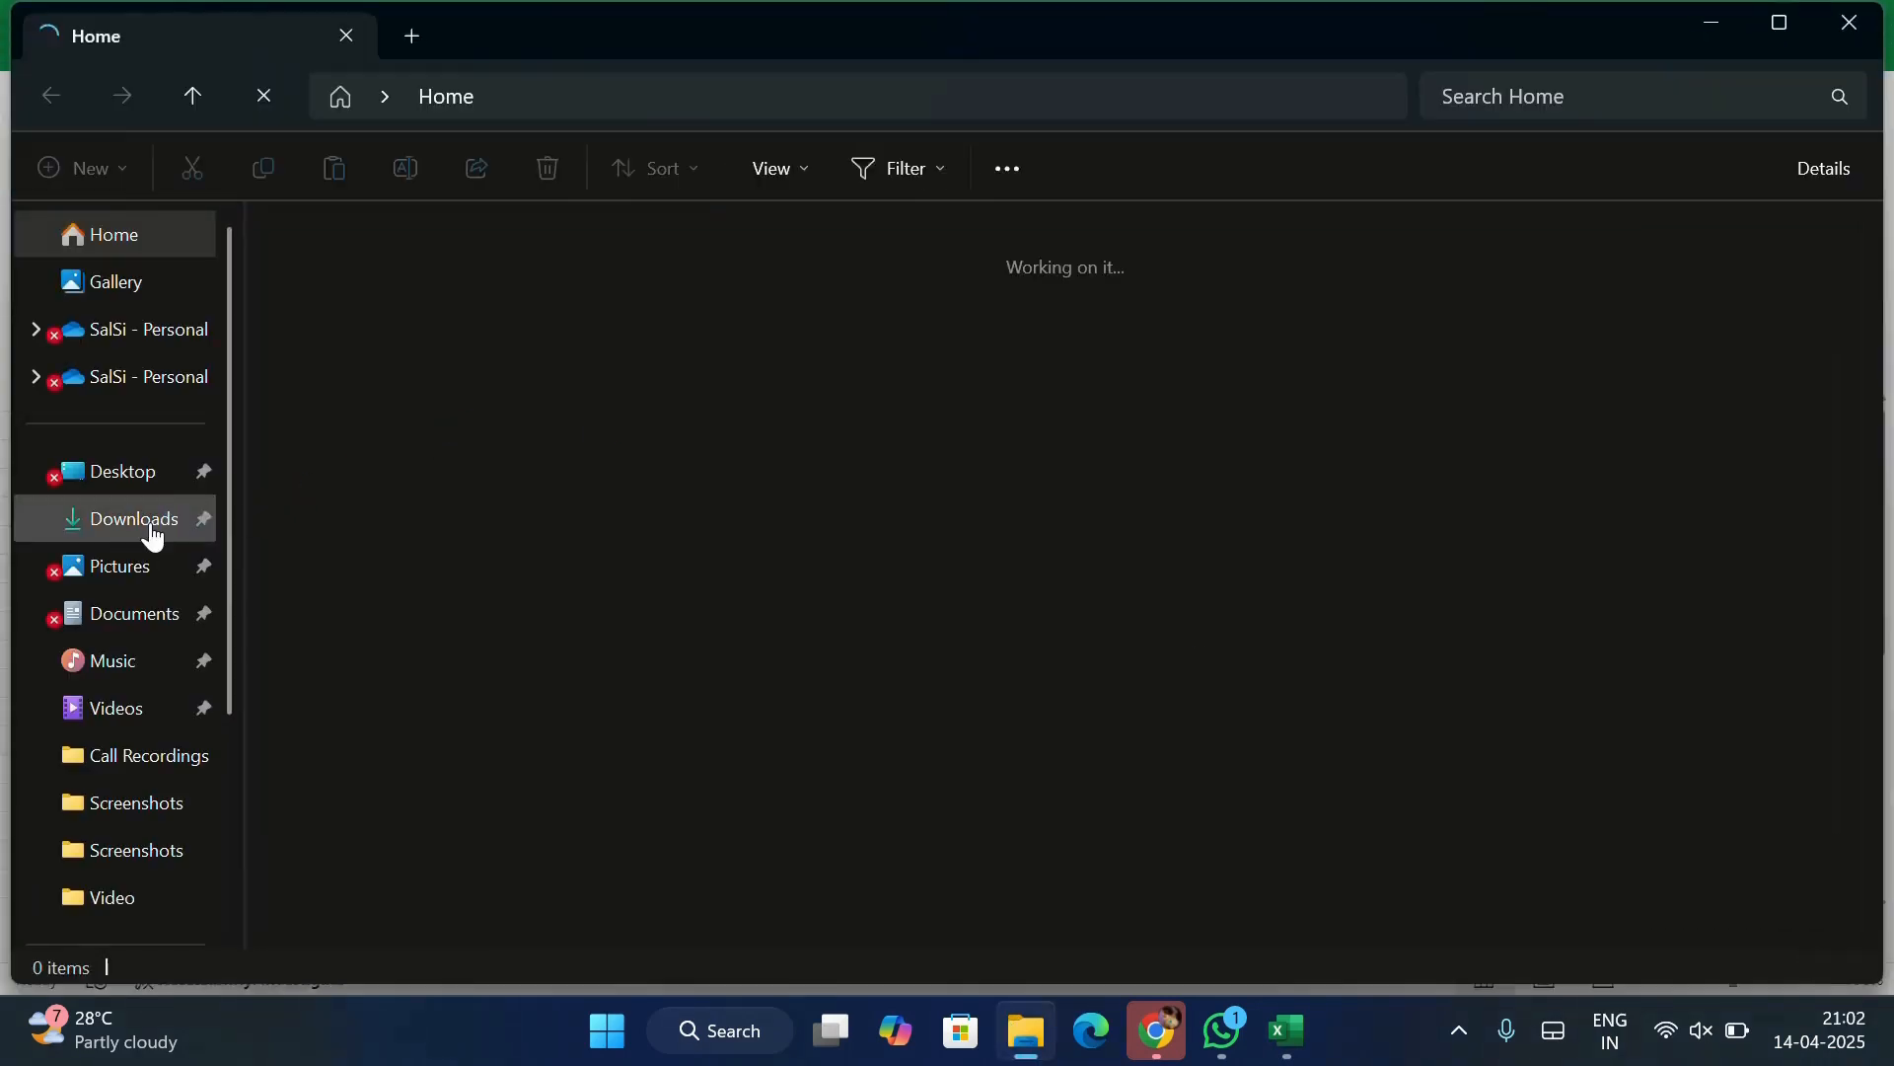
{"action": "left_click", "coordinate": [151, 523]}
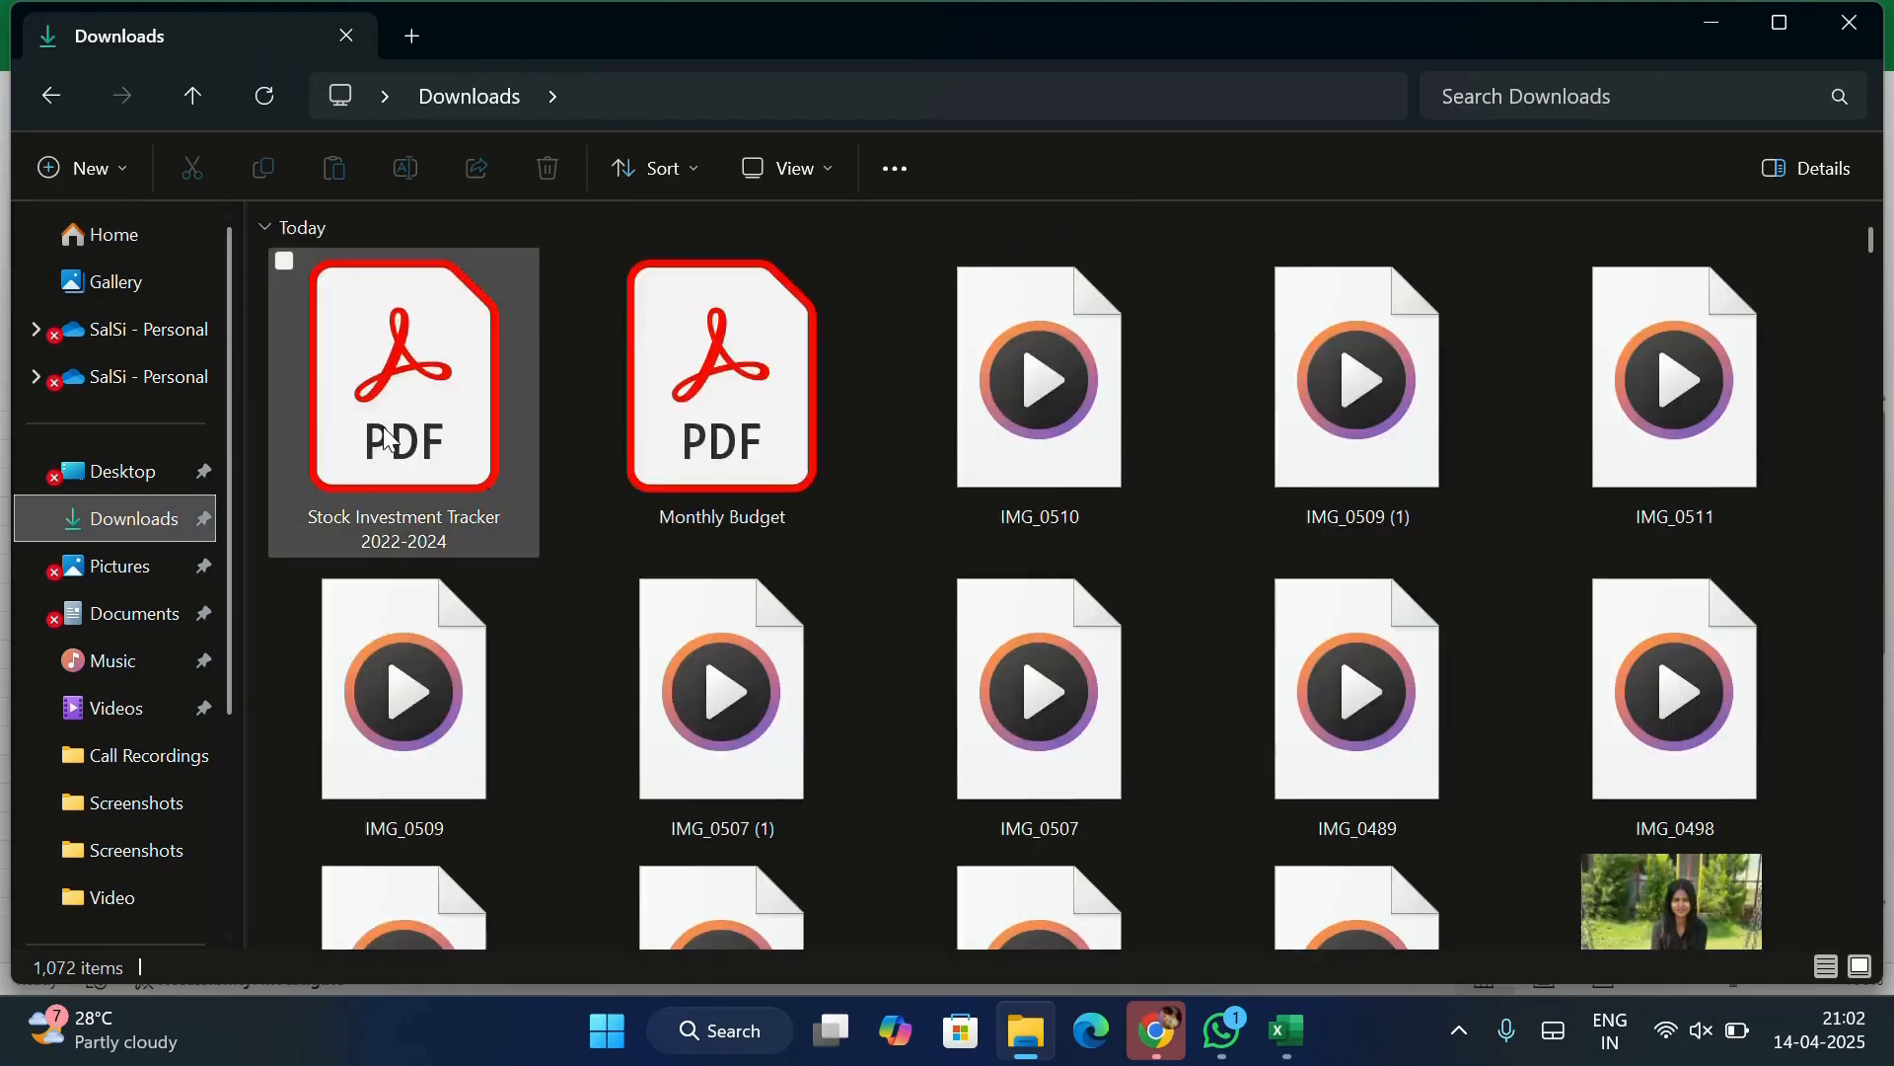
{"action": "left_click", "coordinate": [365, 441]}
{"action": "double_click", "coordinate": [365, 441]}
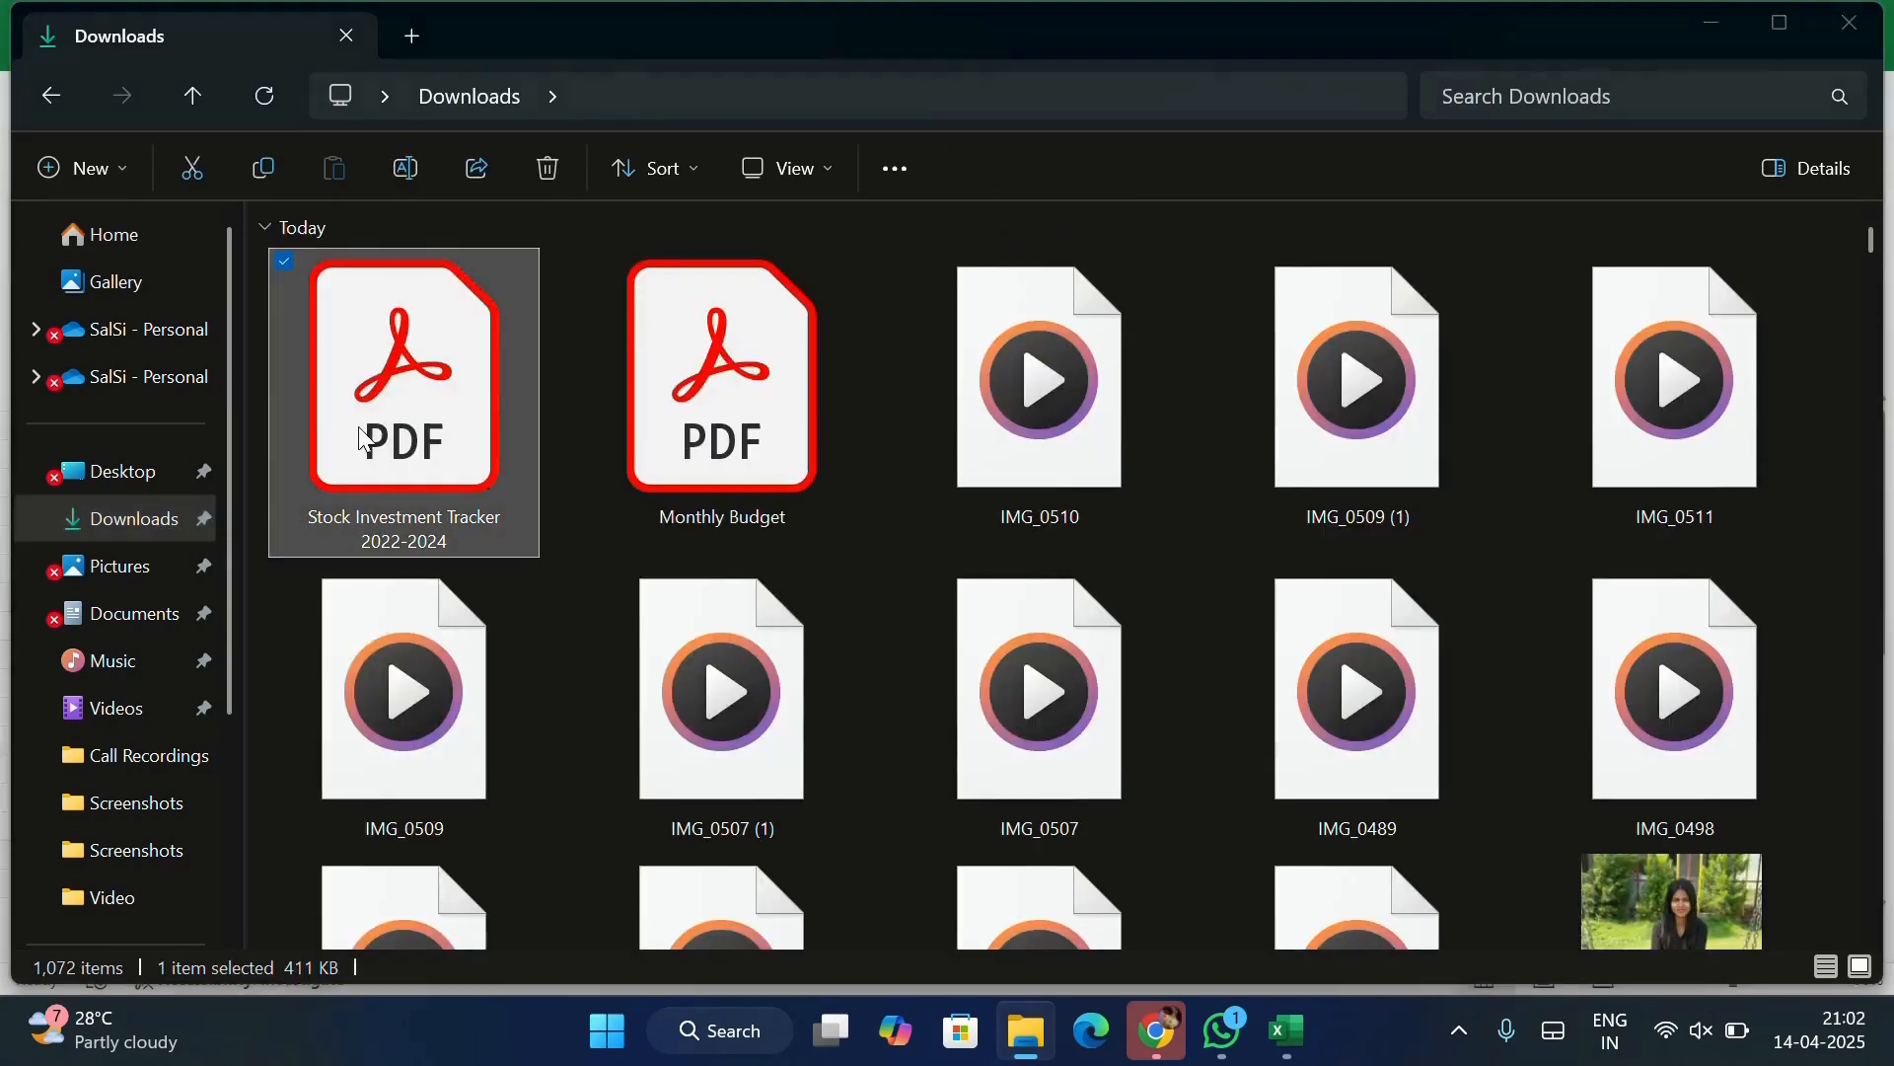